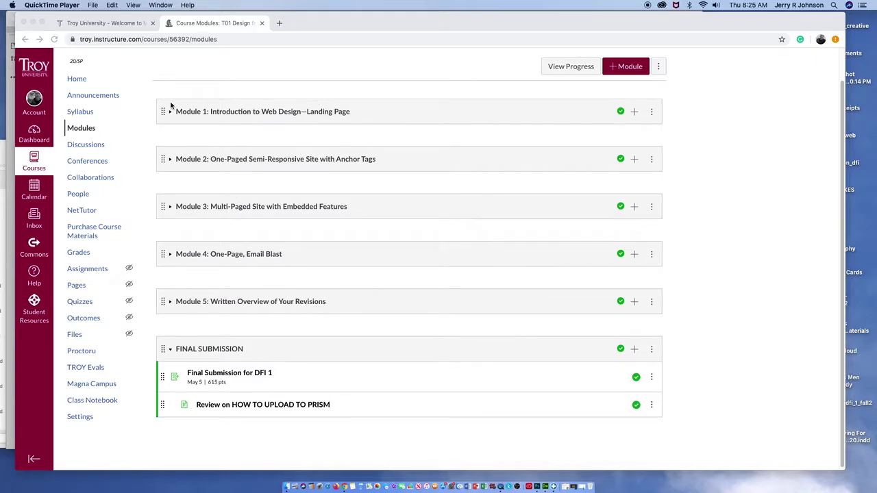
Step: Look through the contents of Module 1 and Module 2 in the course modules list and collapse both again
scroll(263, 358, up, 1)
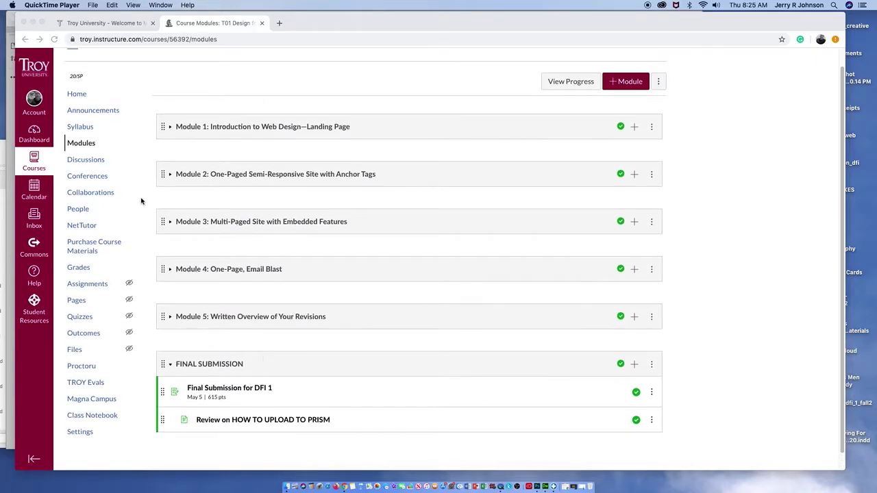
click(172, 126)
click(171, 130)
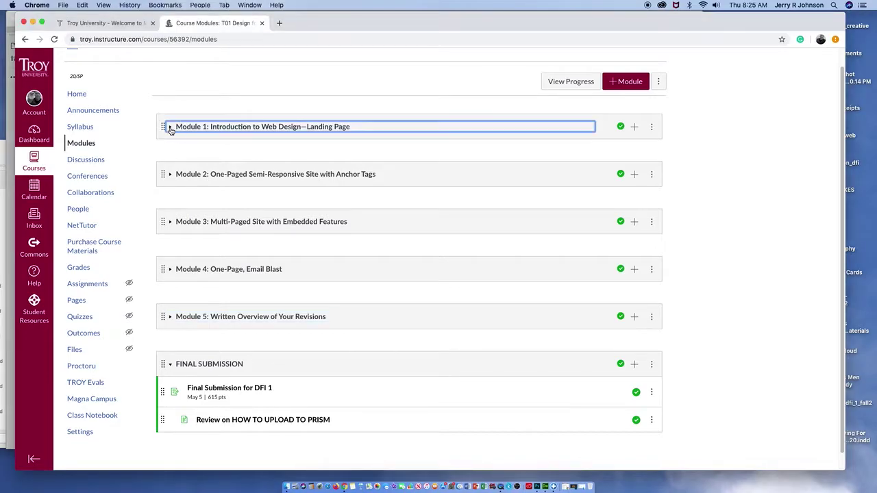
click(170, 128)
click(171, 177)
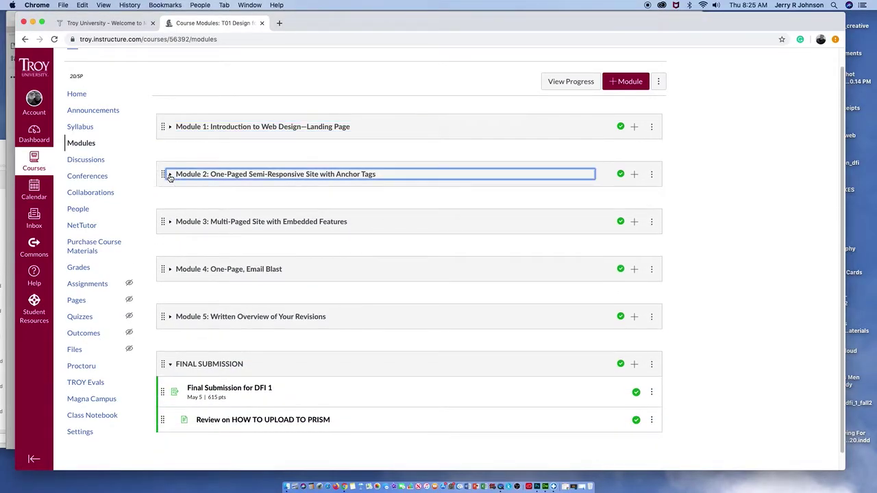
click(169, 175)
click(171, 175)
click(171, 174)
click(170, 174)
click(170, 174)
Step: Look through the contents of Module 3 and Module 4 in the modules list, collapsing each one again
click(170, 222)
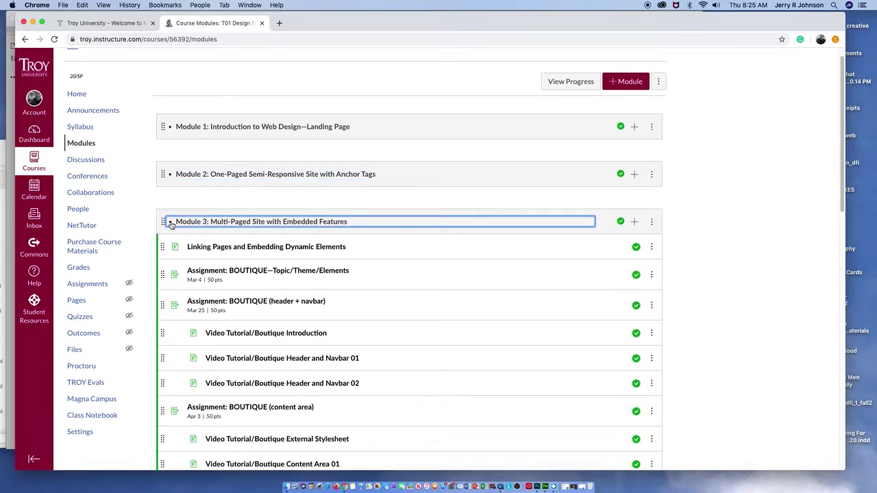
click(171, 222)
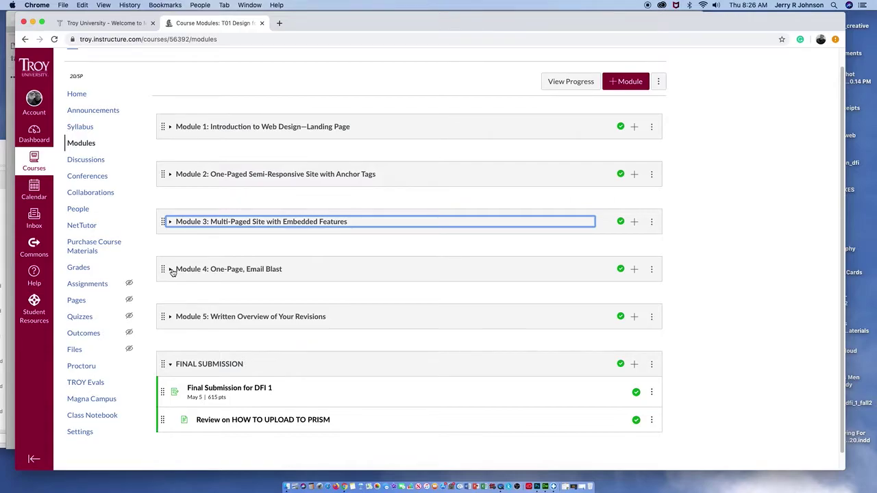
click(170, 271)
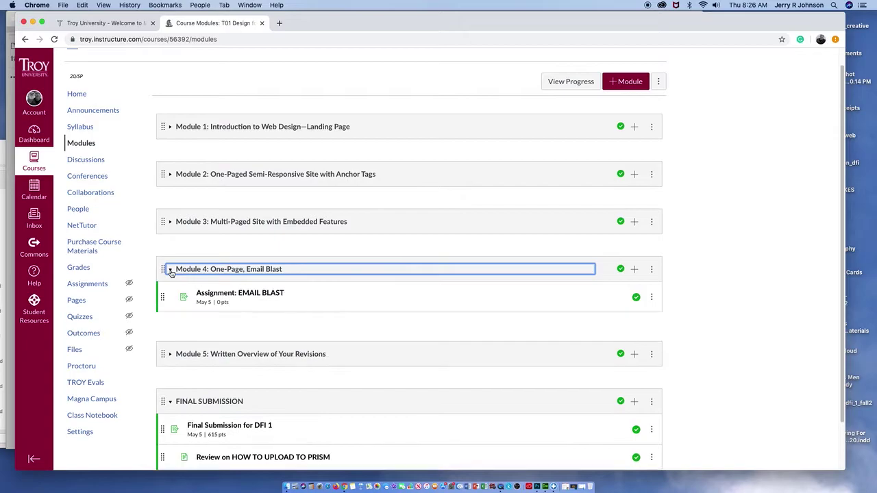
click(170, 270)
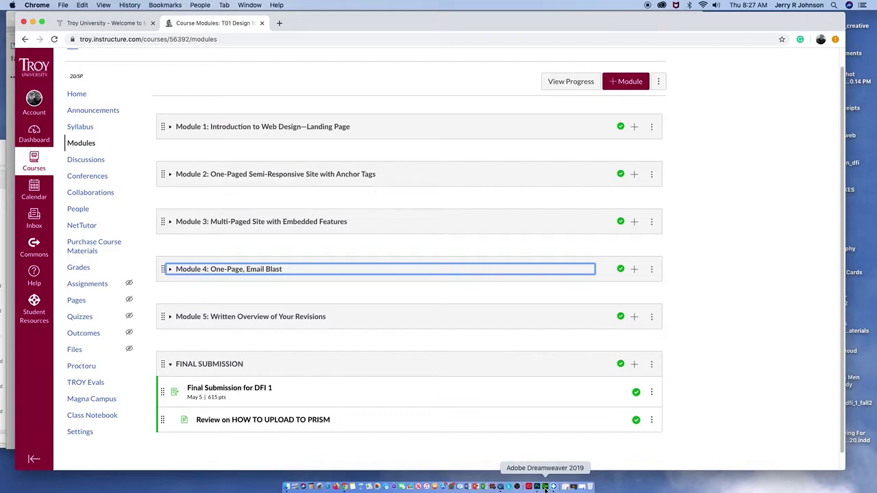
Step: Switch to Dreamweaver and enlarge its window to fill most of the screen, with the floating Properties panel moved off its corner
click(545, 487)
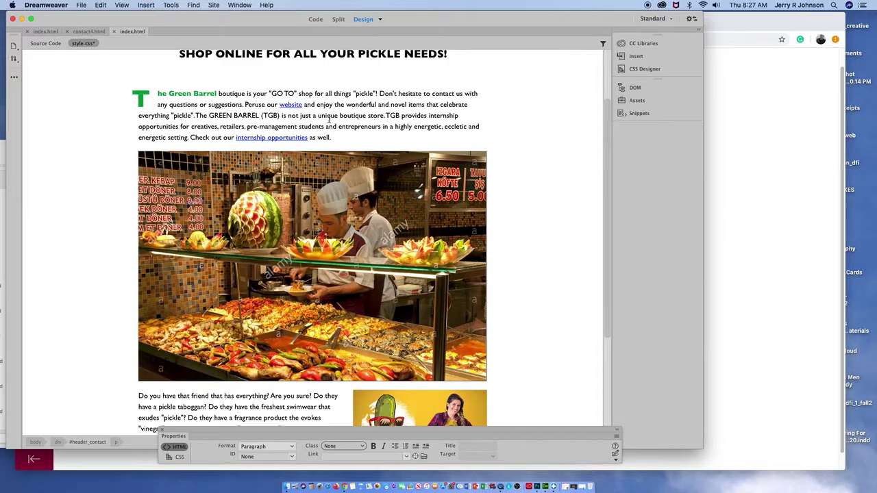
drag(593, 433, 771, 213)
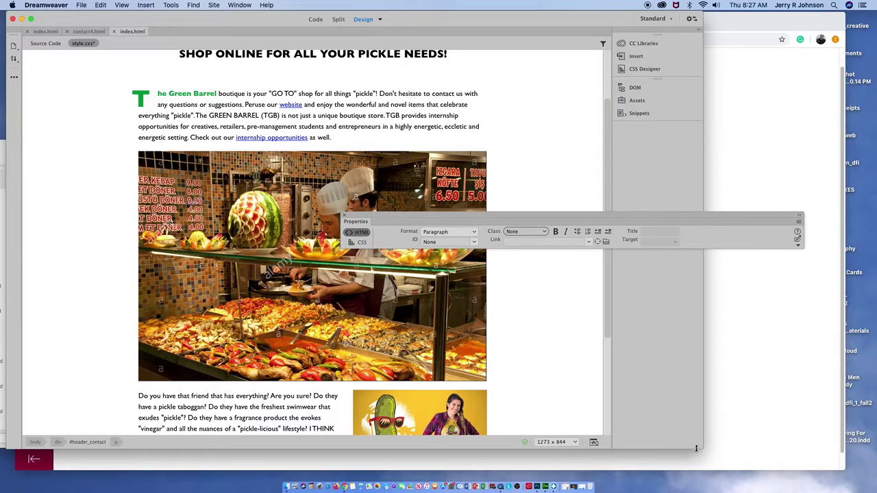
drag(699, 447, 864, 491)
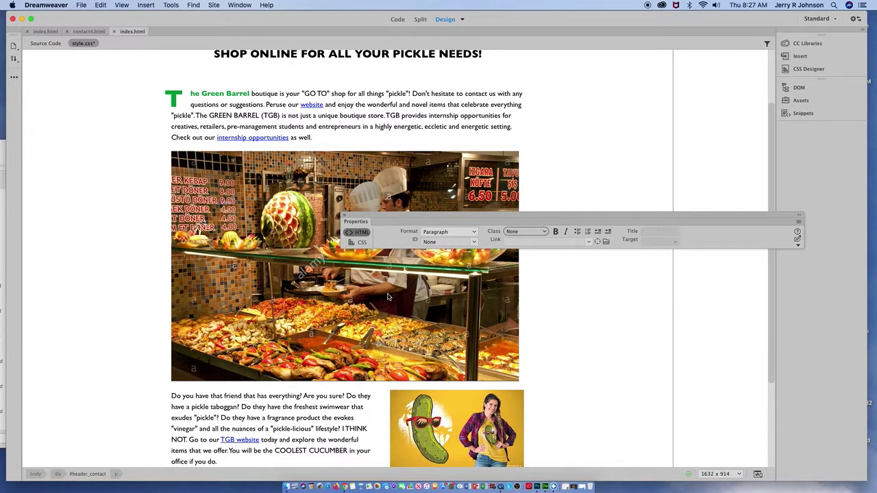
scroll(387, 298, up, 1)
scroll(388, 300, up, 2)
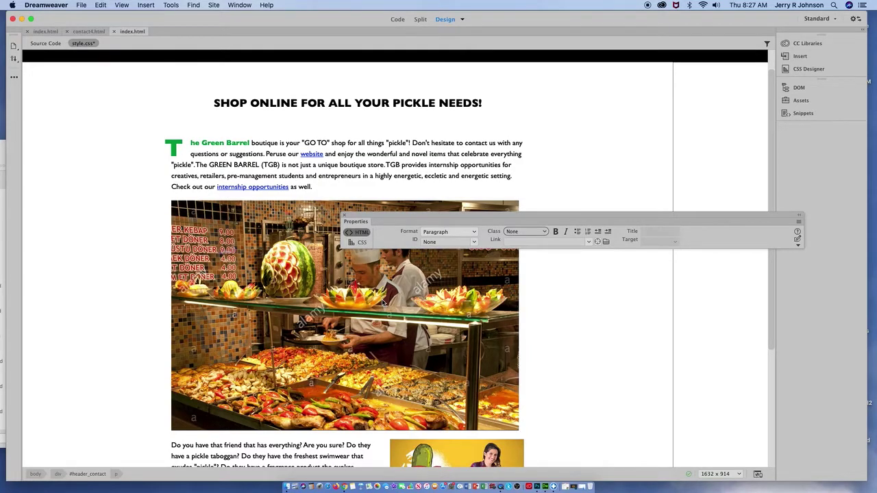
Step: Minimize the Dreamweaver window and open the dfi_s2020 site folder from the desktop in an enlarged Finder window
click(463, 20)
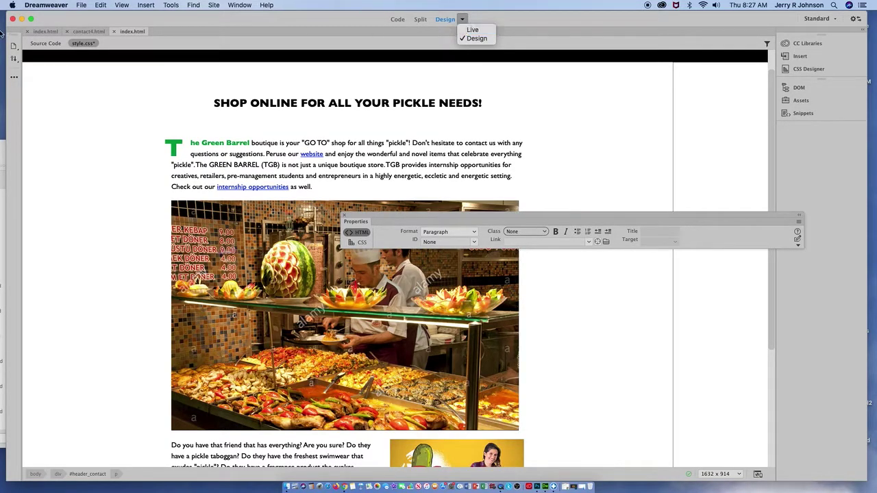
click(23, 23)
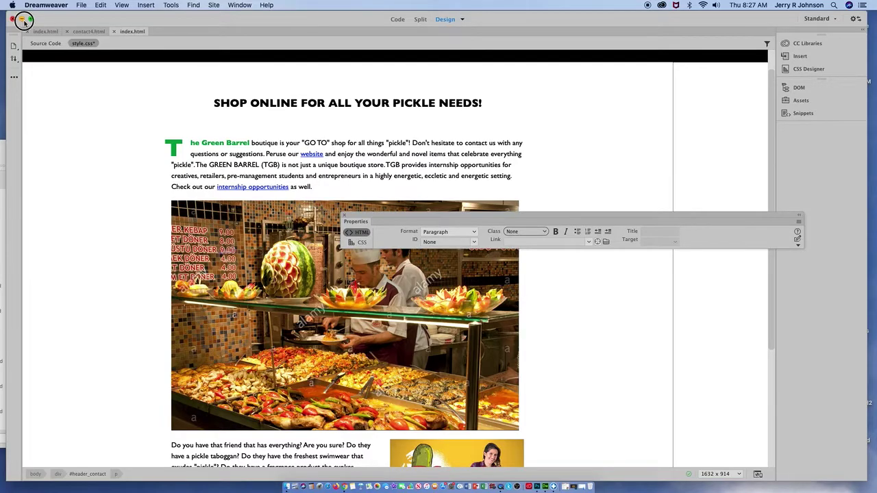
click(22, 20)
click(32, 24)
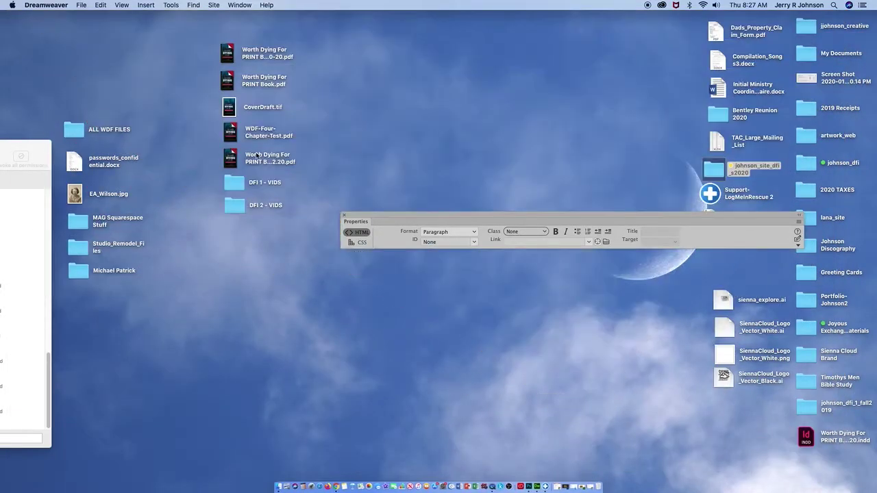
click(465, 192)
double_click(714, 169)
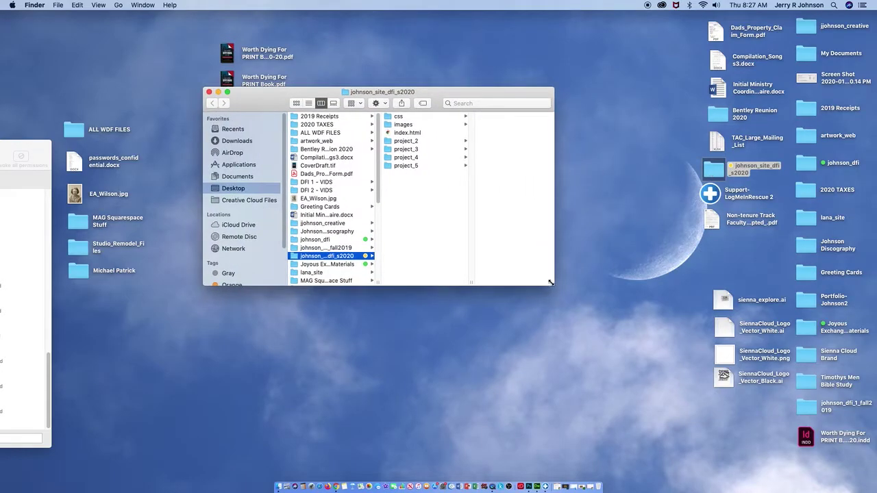
drag(553, 284, 658, 388)
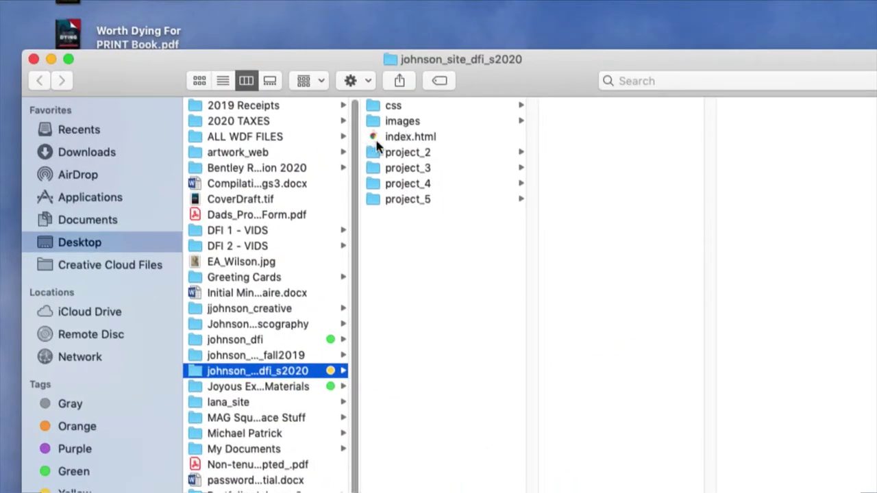
Step: Examine the site folder's css and images folders, its root index.html, and the contents of project_2 and project_3
click(388, 109)
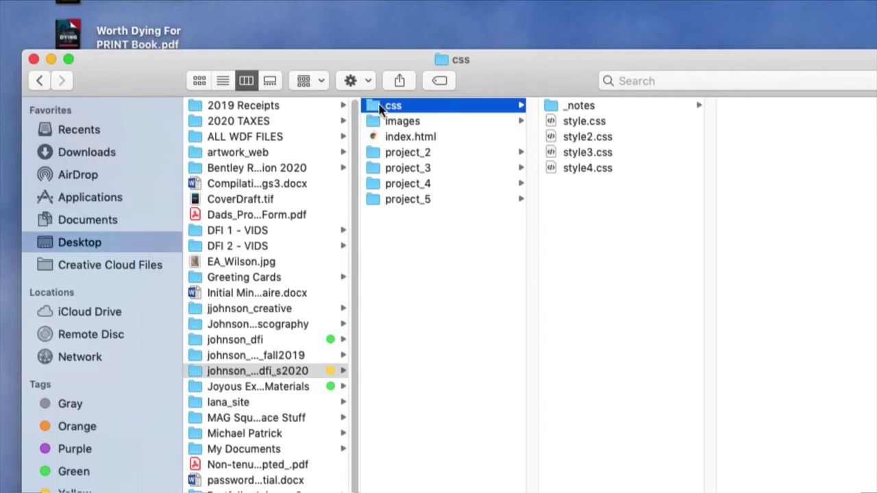
click(386, 120)
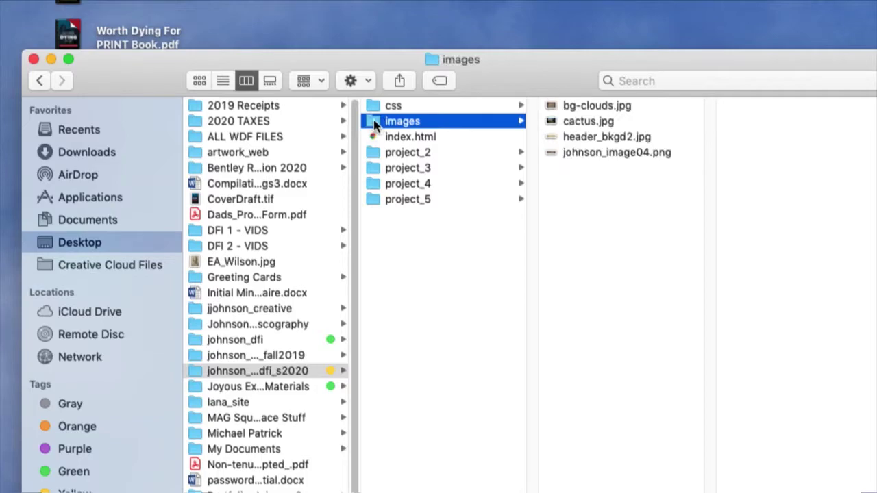
click(404, 139)
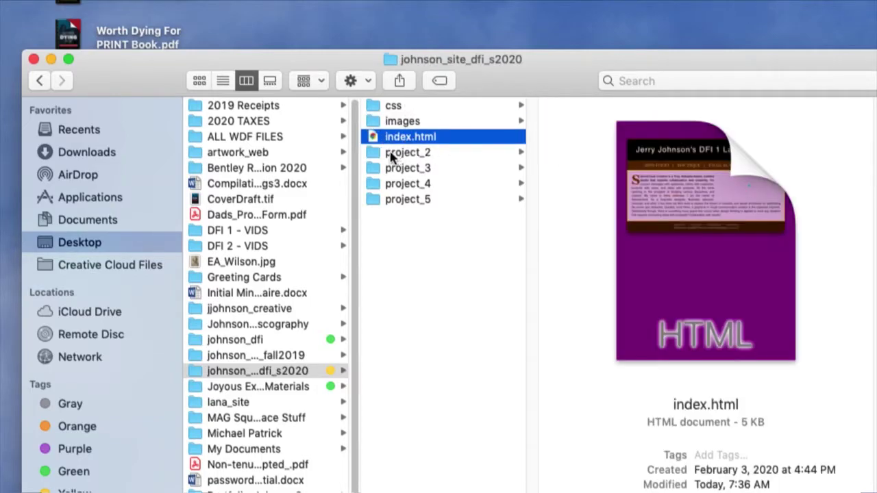
click(392, 155)
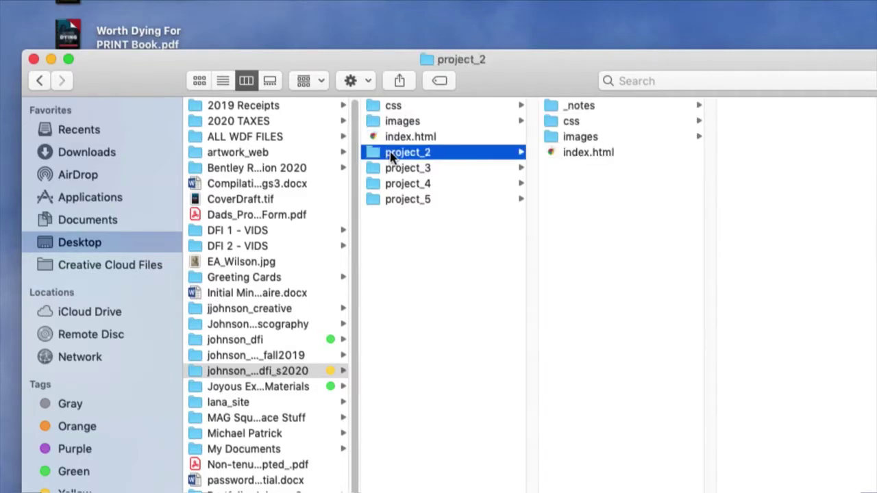
click(569, 155)
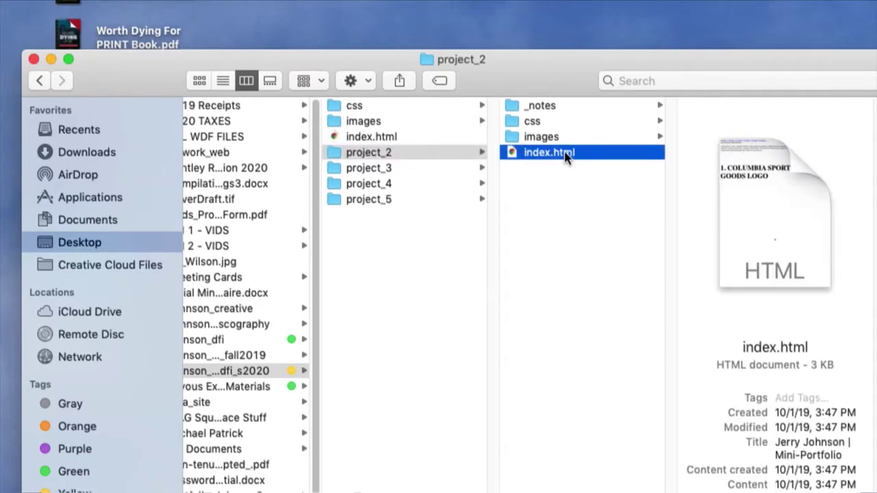
click(380, 168)
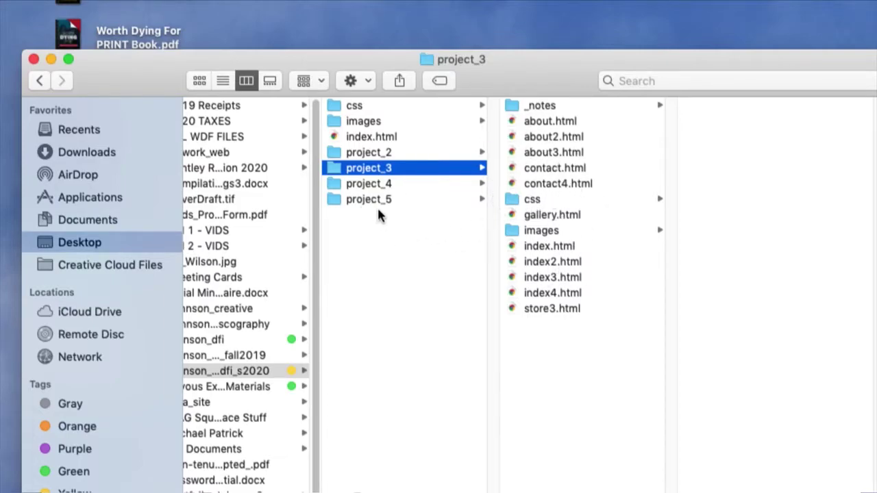
Step: Remove the project_3 folder from the site folder and undo that move
click(342, 185)
key(super+BackSpace)
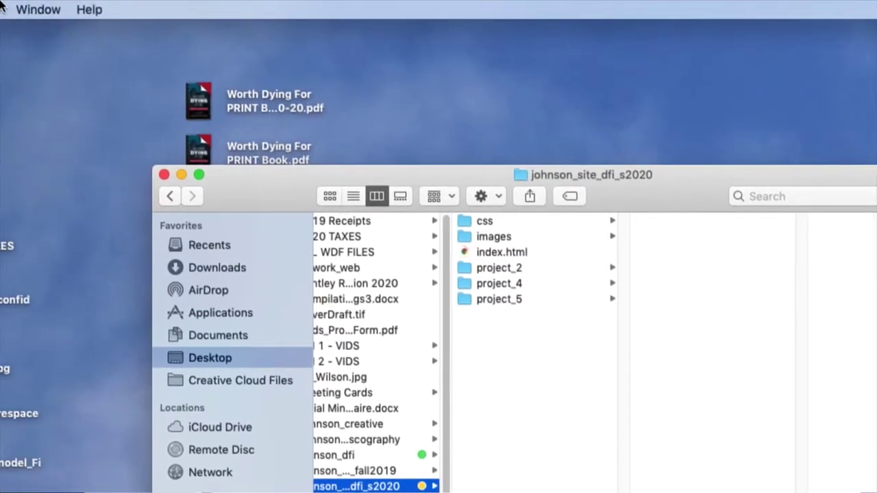
click(147, 10)
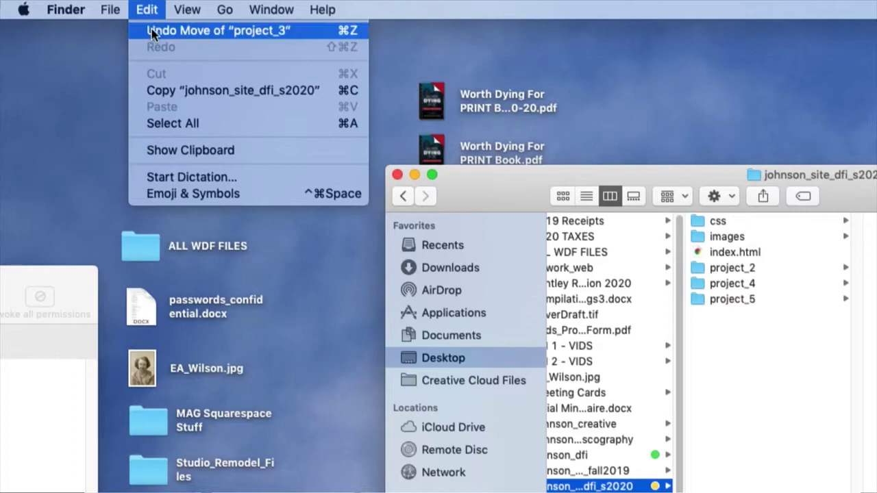
click(153, 34)
Step: Minimize the site folder window and switch back to Dreamweaver
drag(509, 203, 162, 77)
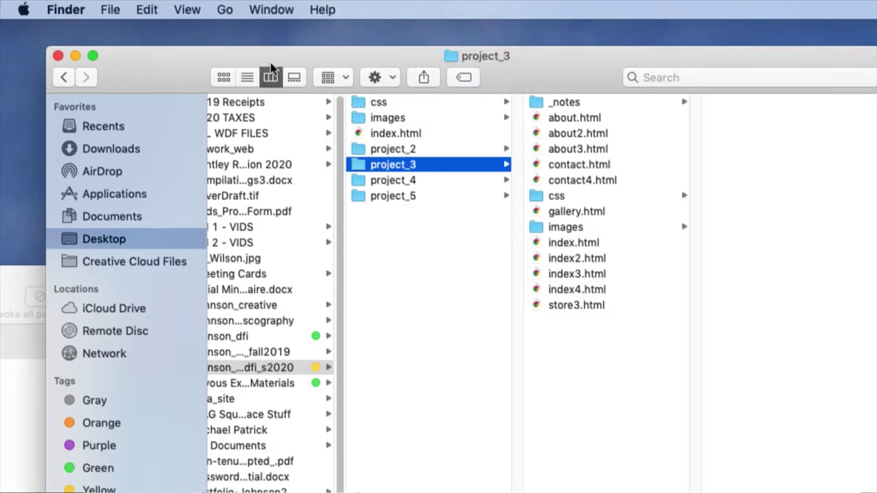
click(75, 59)
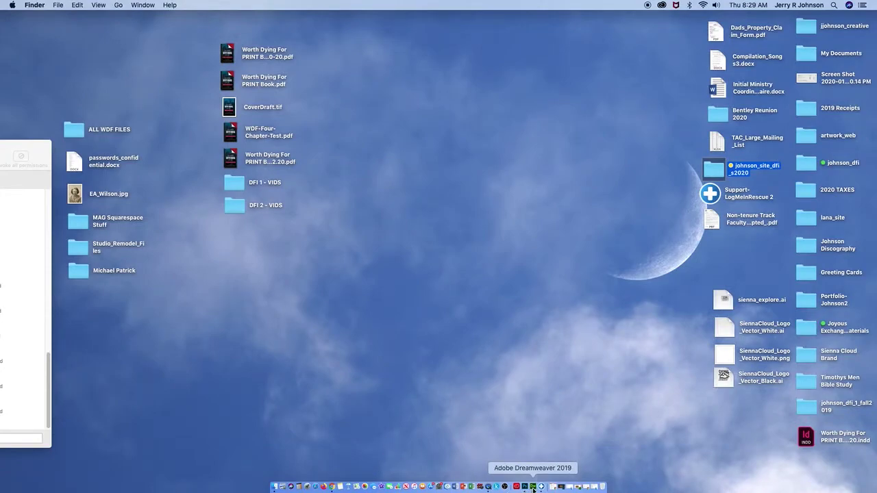
click(533, 487)
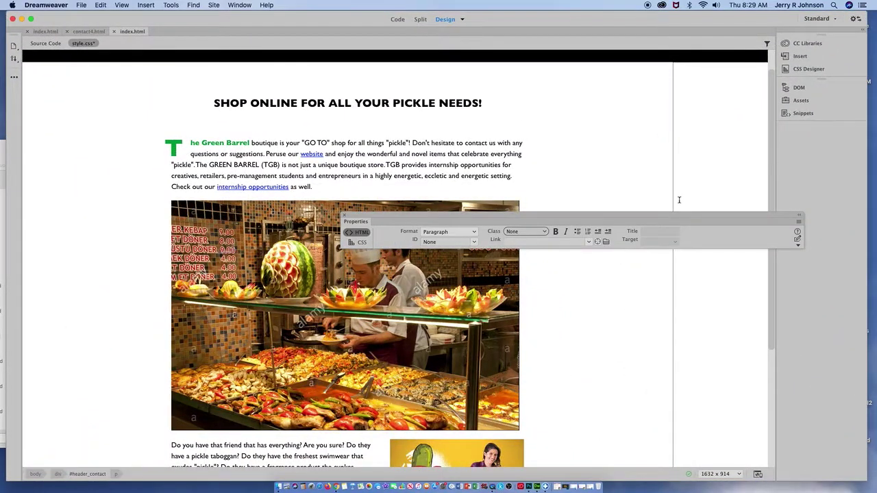
Step: Show the Green Barrel page in Live view and move the floating Properties panel clear of the text
click(461, 19)
click(471, 29)
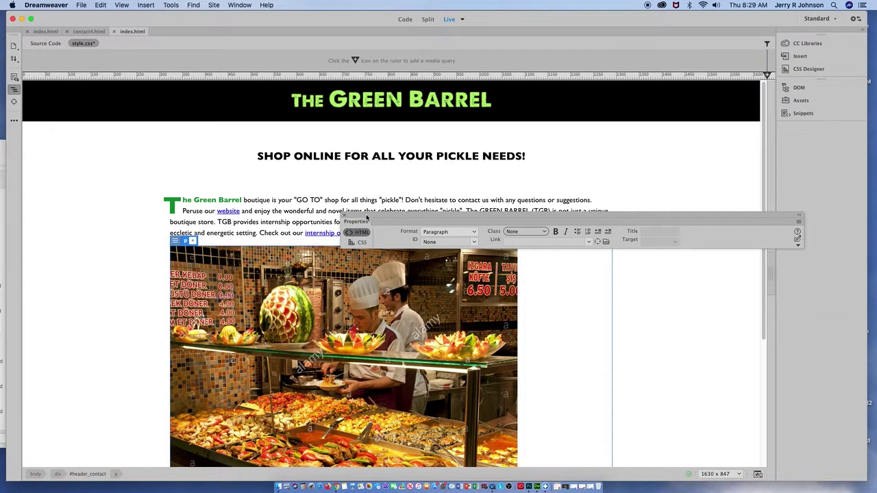
drag(369, 221, 541, 328)
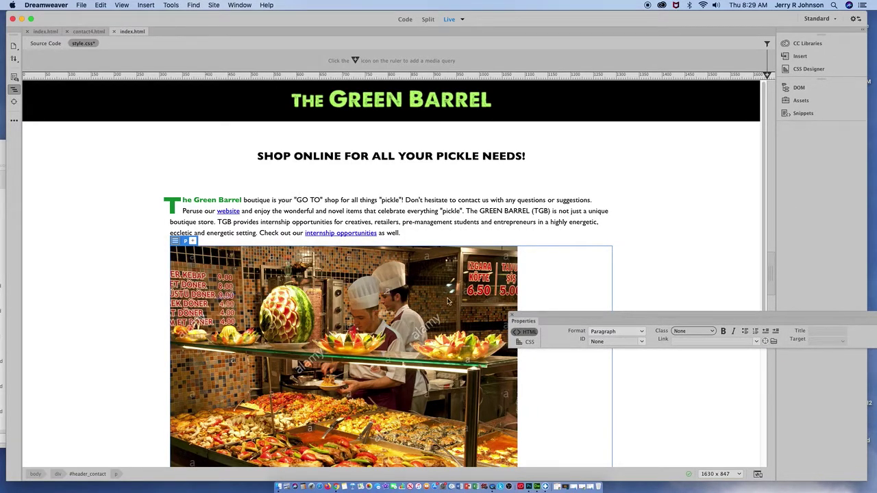
Step: Select the food counter image and narrow the Dreamweaver window to a page view about 1358 px wide
click(431, 300)
scroll(432, 300, down, 5)
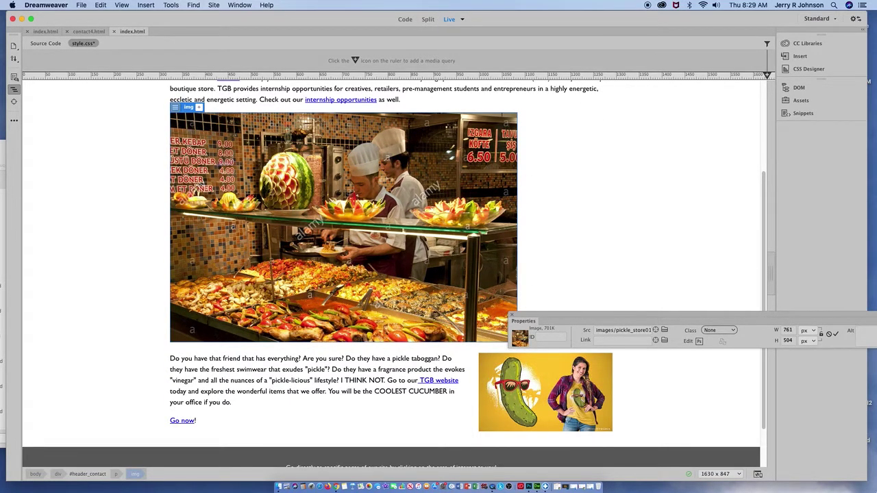
drag(866, 477, 740, 487)
Step: Review the Green Barrel page from its header through the text and images down to the footer links
scroll(427, 285, up, 5)
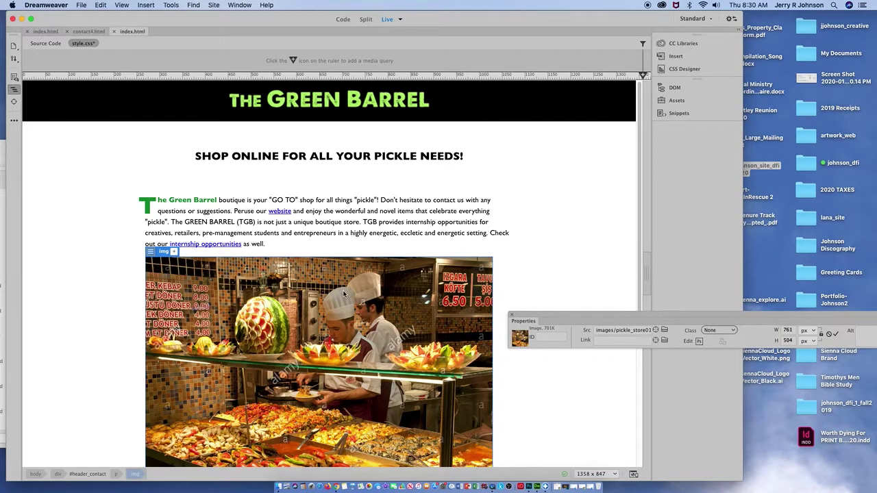
scroll(345, 293, down, 1)
scroll(345, 293, down, 5)
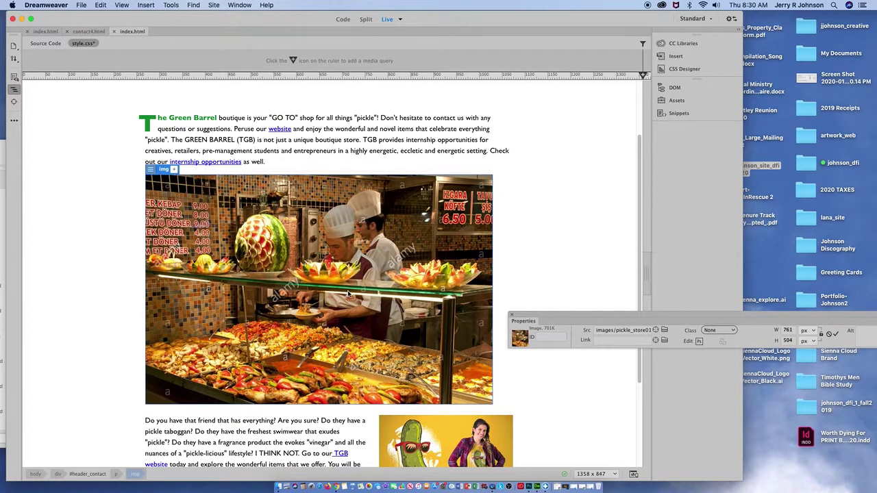
scroll(348, 293, up, 4)
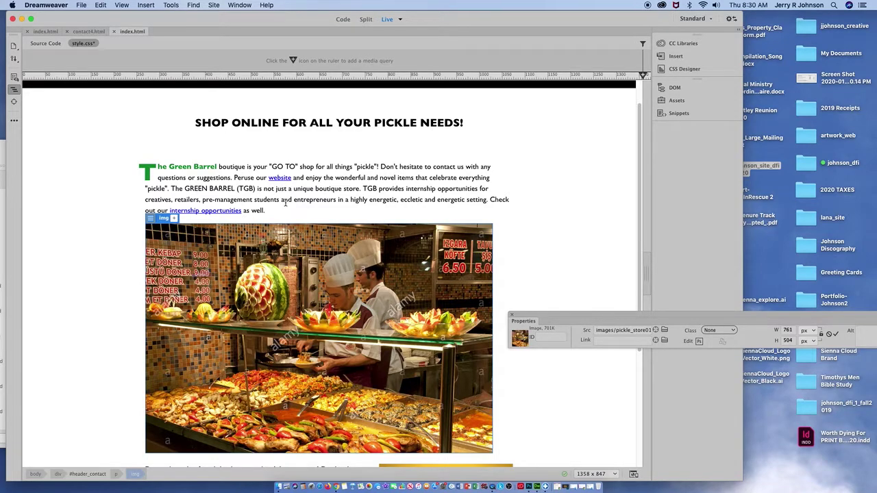
scroll(285, 203, down, 5)
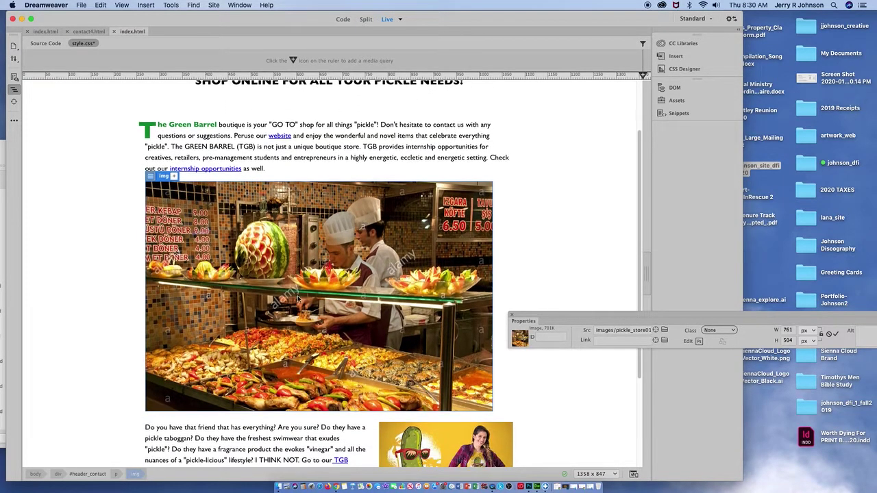
scroll(287, 281, down, 10)
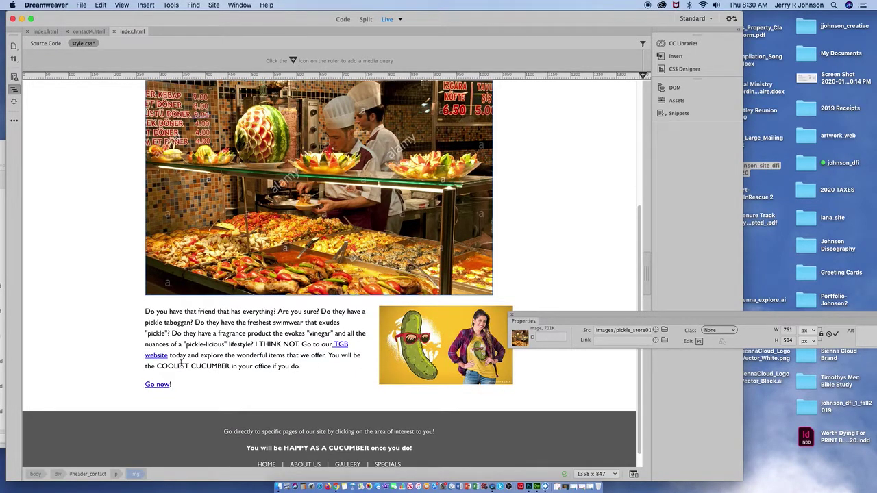
Step: Review the Green Barrel page again, comparing its headline, promotional text, images and links with the footer navigation
scroll(254, 363, down, 1)
scroll(254, 363, down, 2)
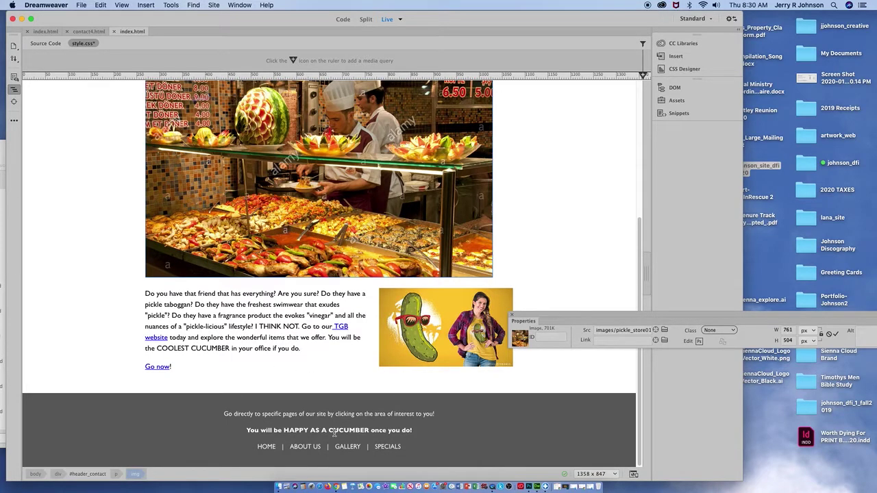
scroll(335, 433, up, 10)
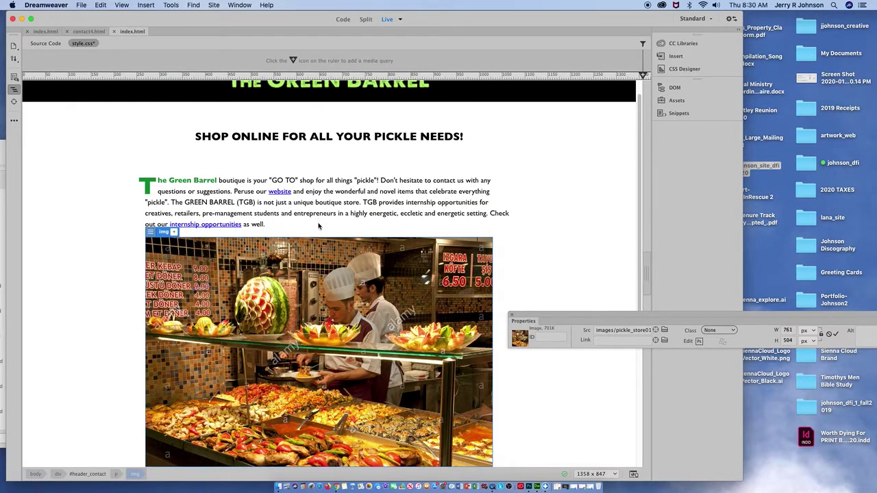
scroll(318, 226, down, 7)
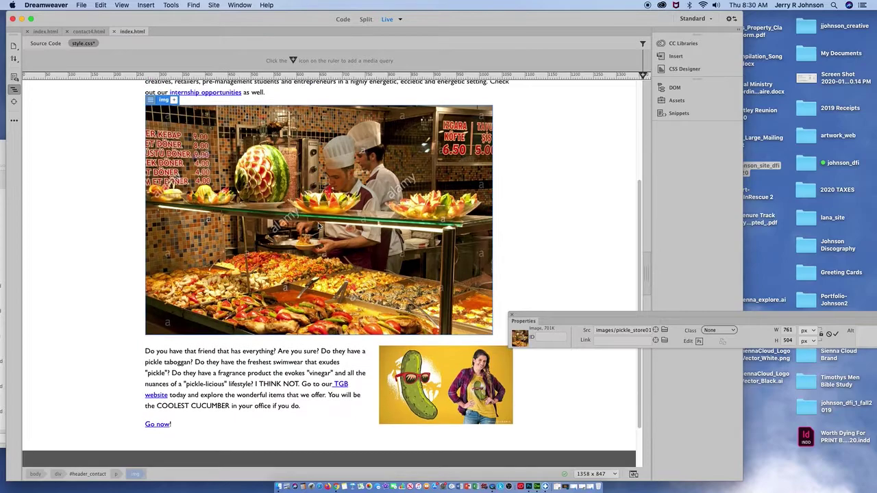
scroll(318, 226, down, 2)
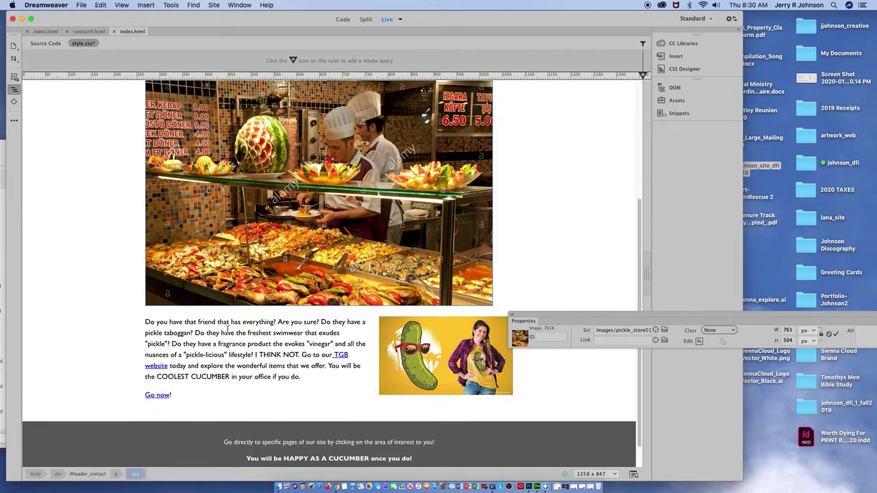
scroll(340, 361, up, 9)
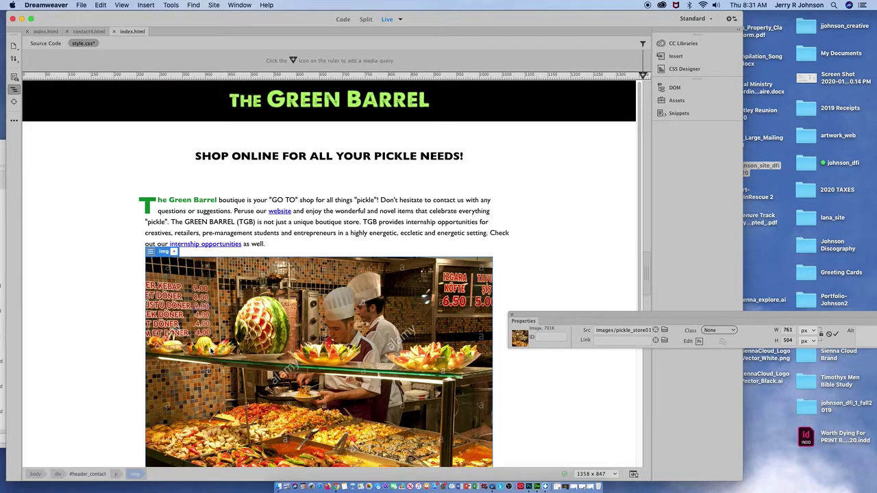
scroll(212, 349, down, 6)
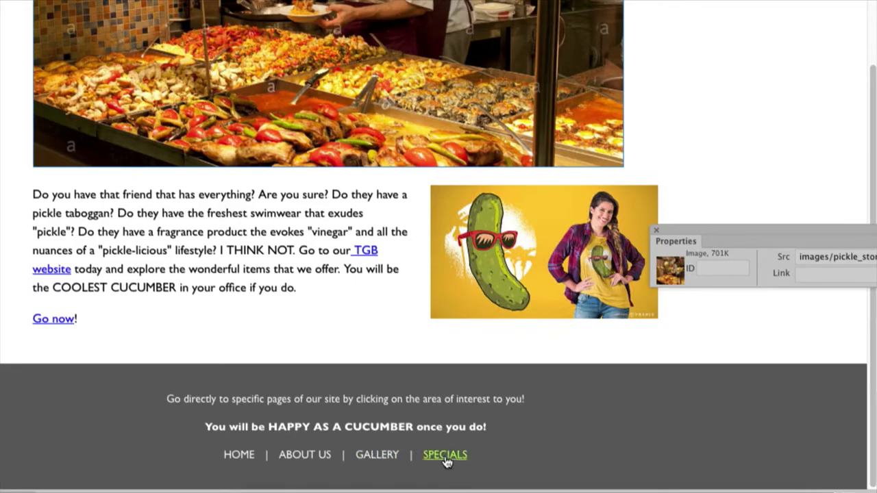
scroll(427, 305, up, 5)
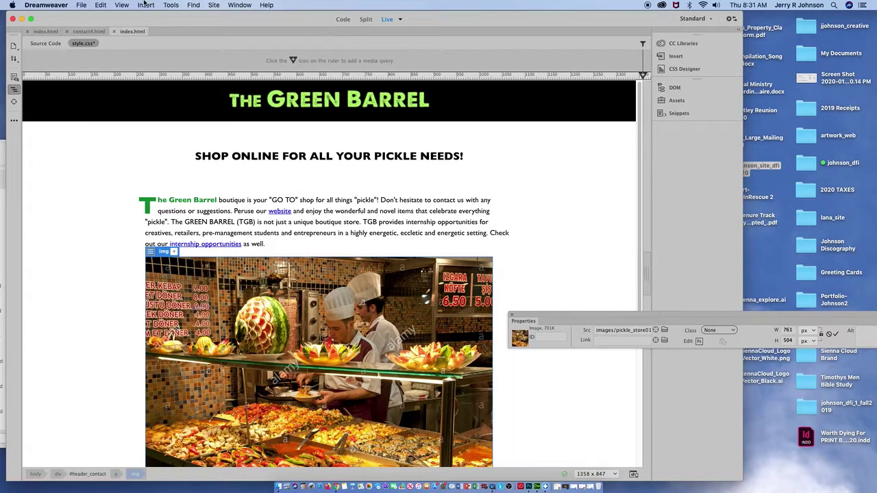
Step: Minimize Dreamweaver, switch to the course modules in Chrome, and open the EMAIL BLAST assignment in Module 4 to read its criteria
click(21, 19)
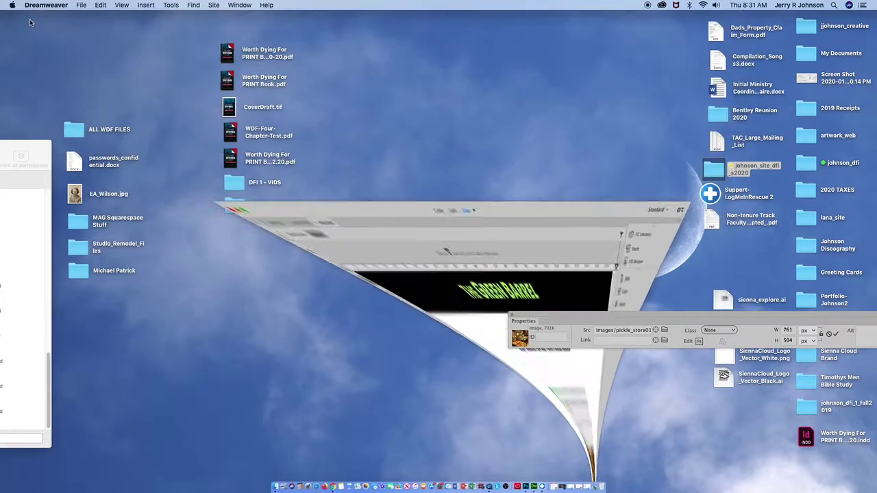
click(332, 480)
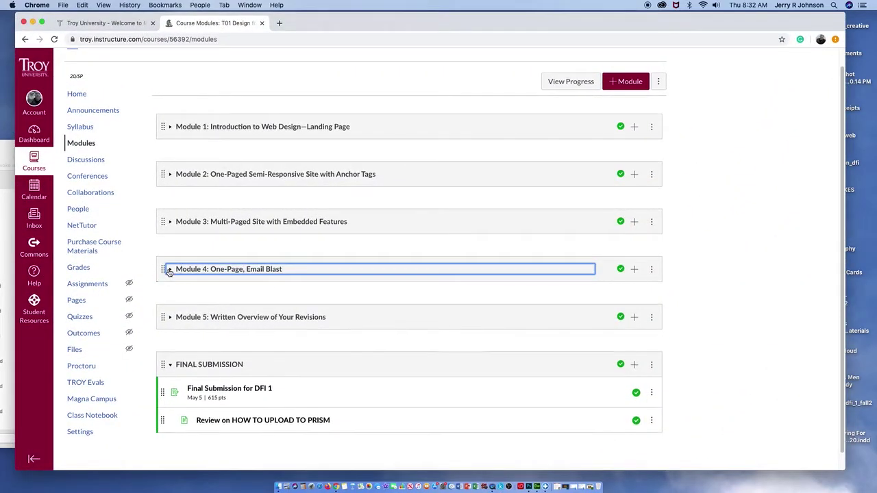
click(169, 269)
click(169, 269)
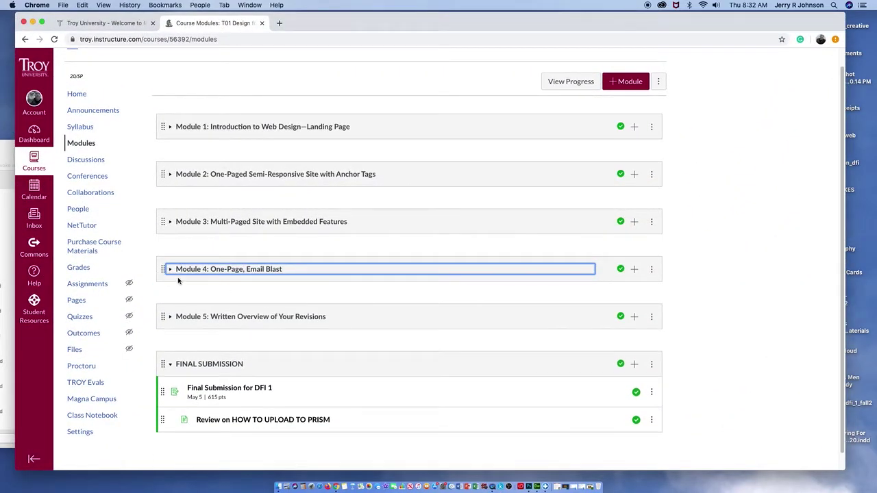
click(170, 269)
click(202, 294)
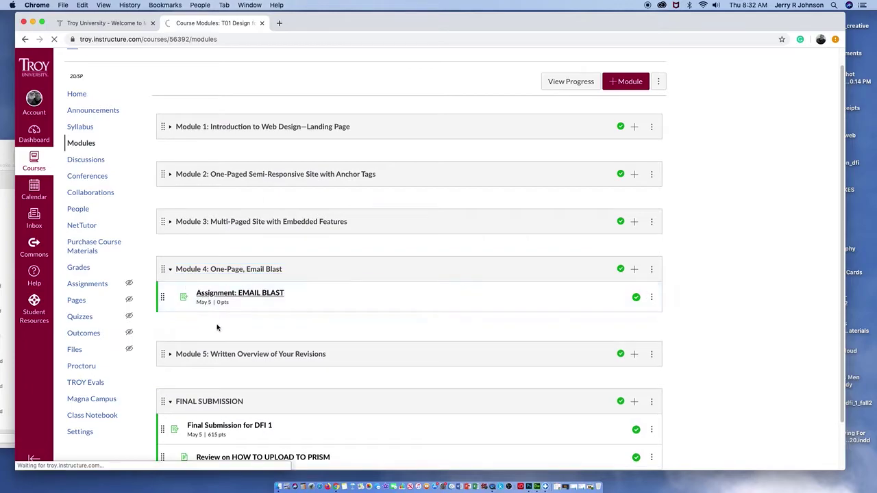
scroll(219, 326, down, 2)
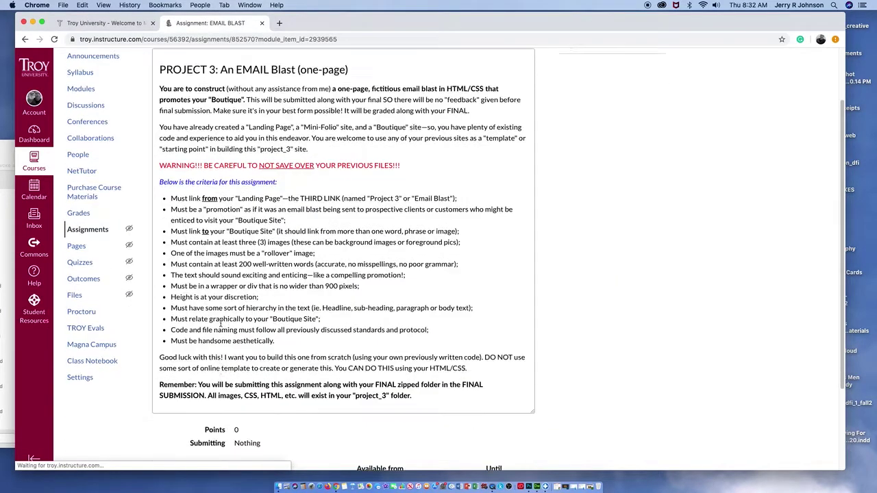
scroll(219, 326, down, 2)
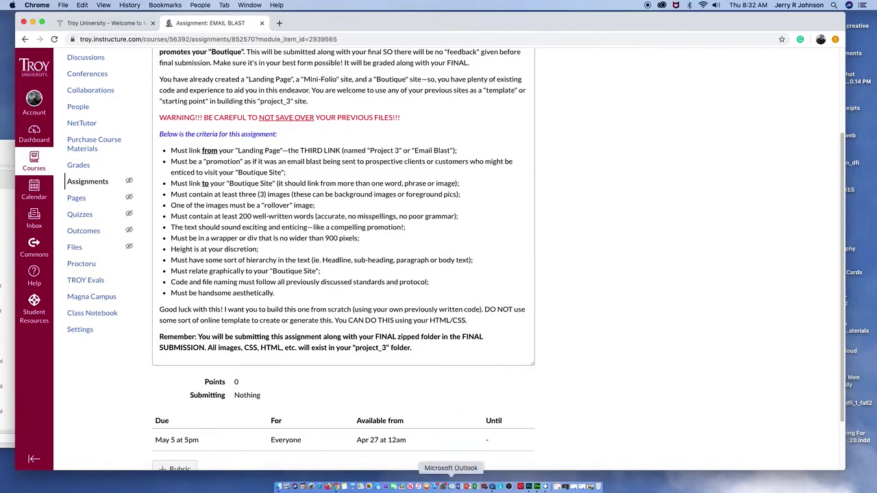
Step: Switch to Dreamweaver, show the DFI 1 landing page in Live view, and move the floating Properties panel below the page content
click(538, 486)
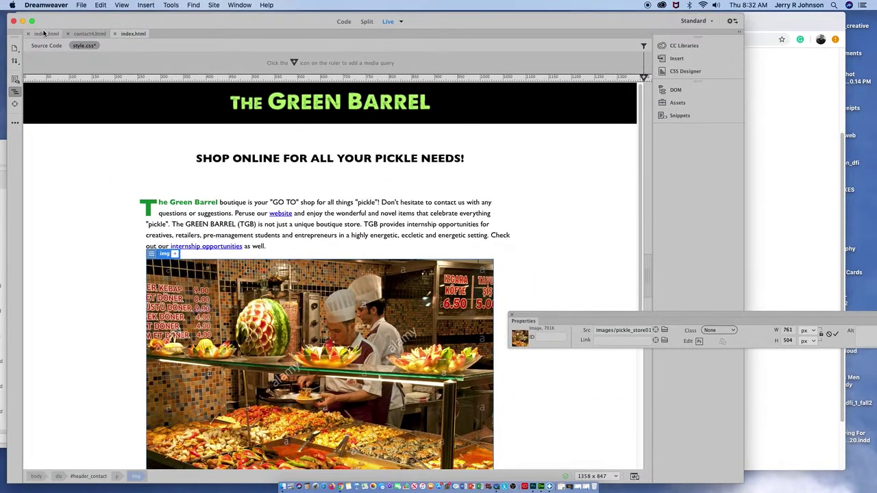
click(44, 33)
click(401, 21)
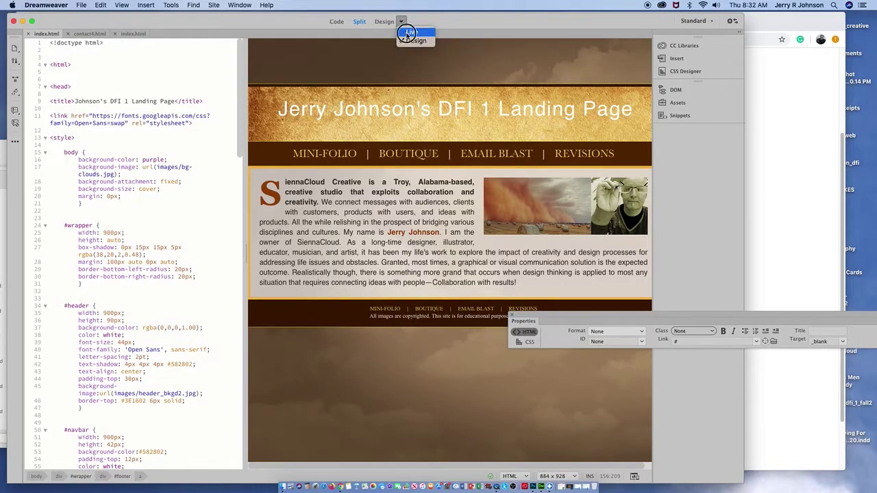
click(409, 32)
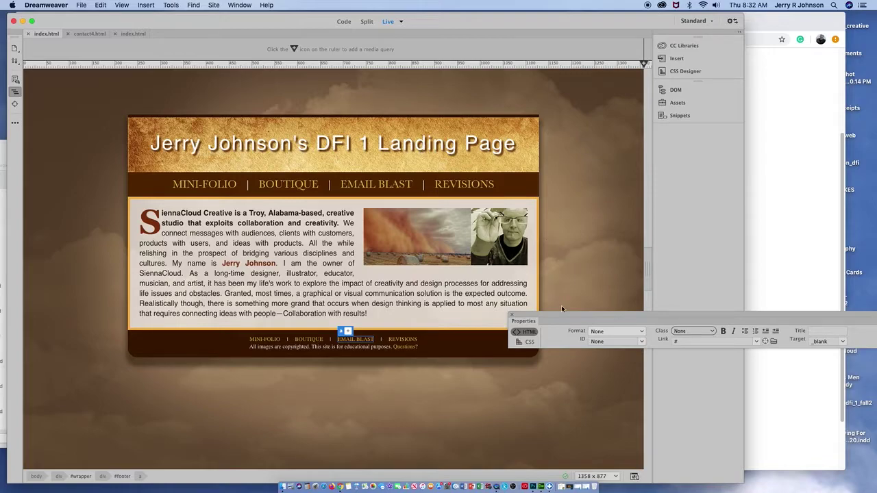
drag(566, 316, 322, 376)
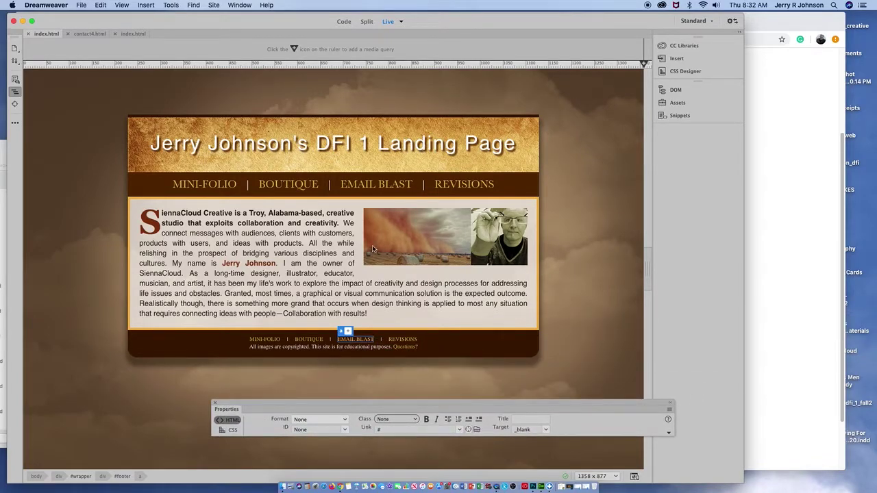
Step: Inspect the landing page's content image and the BOUTIQUE and MINI-FOLIO links in its navigation bar
click(410, 219)
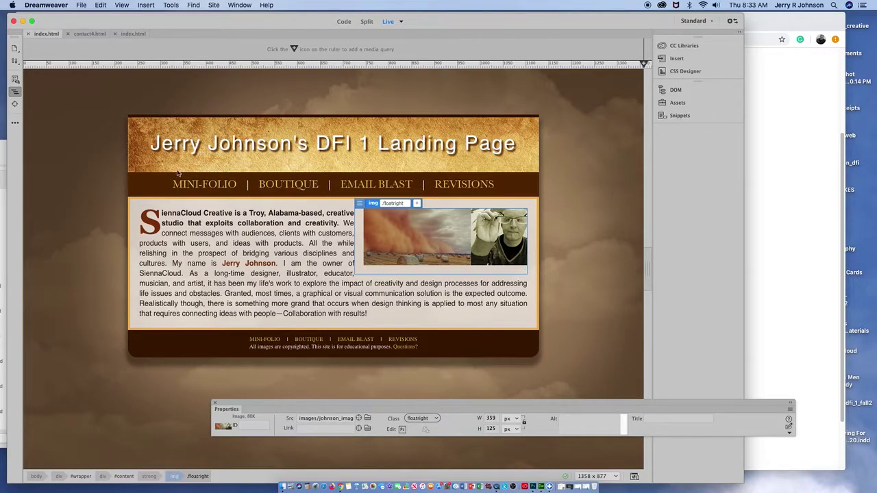
click(271, 186)
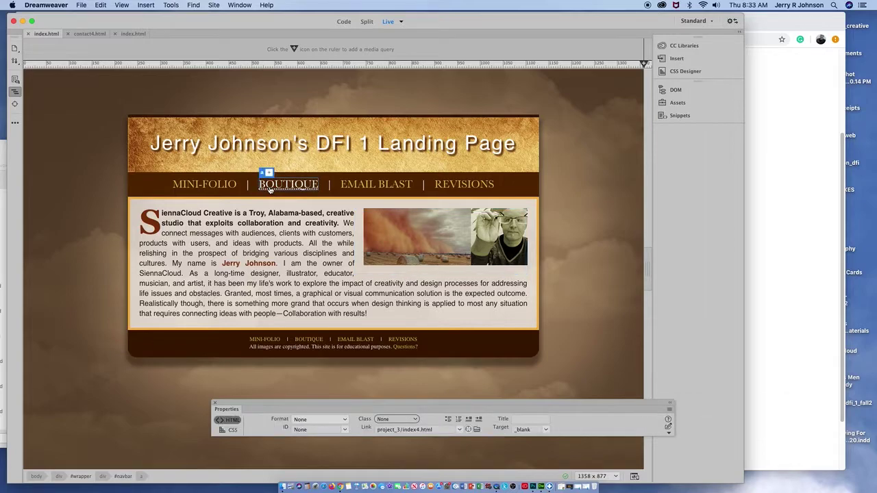
click(217, 187)
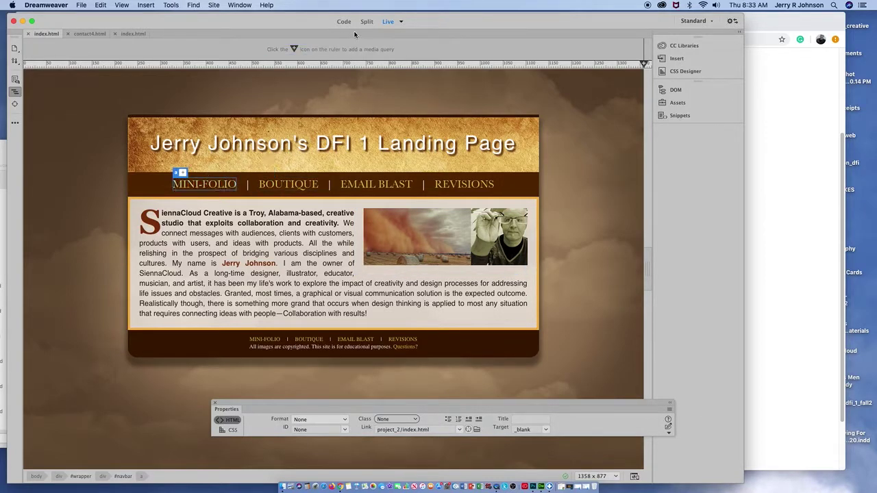
Step: Minimize Dreamweaver, return to the assignment in Chrome, and highlight the whole criteria list including its heading
click(23, 22)
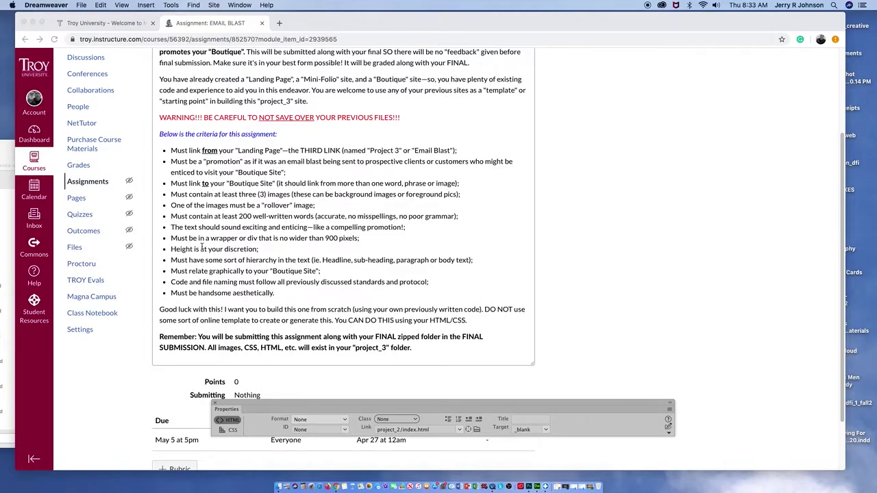
click(320, 297)
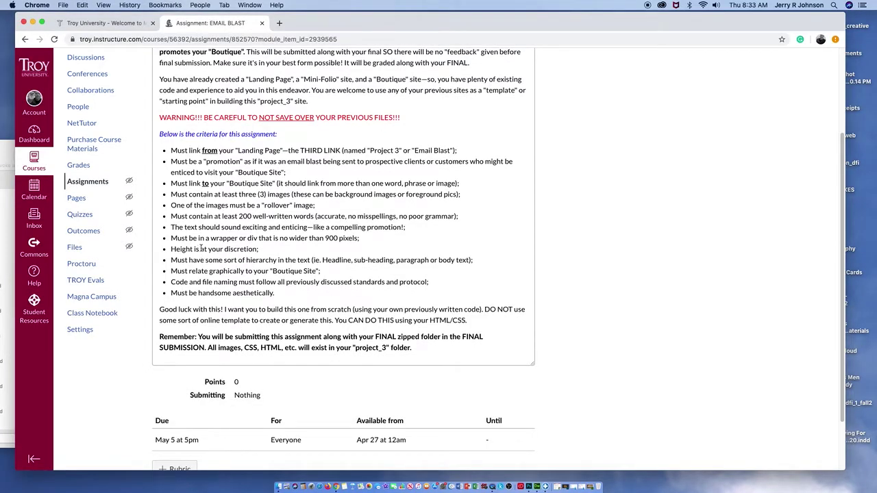
drag(279, 295, 157, 139)
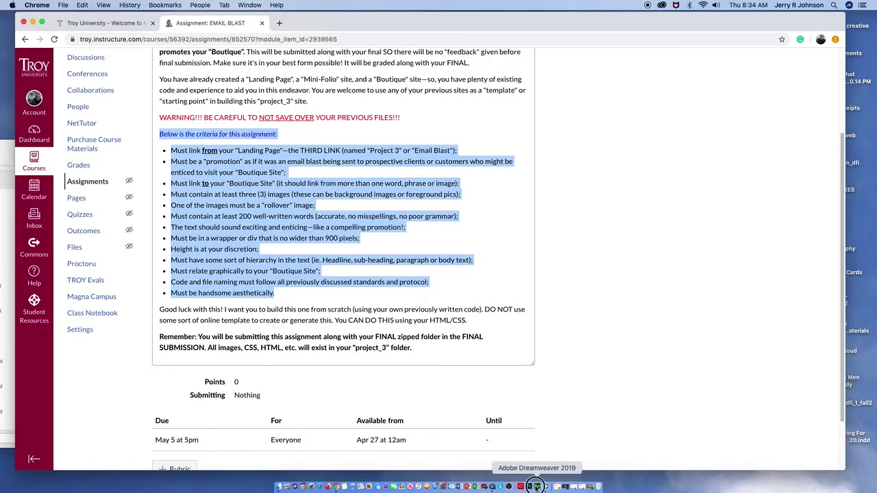
Step: Switch back to Dreamweaver and show the Green Barrel page in Design view
click(536, 488)
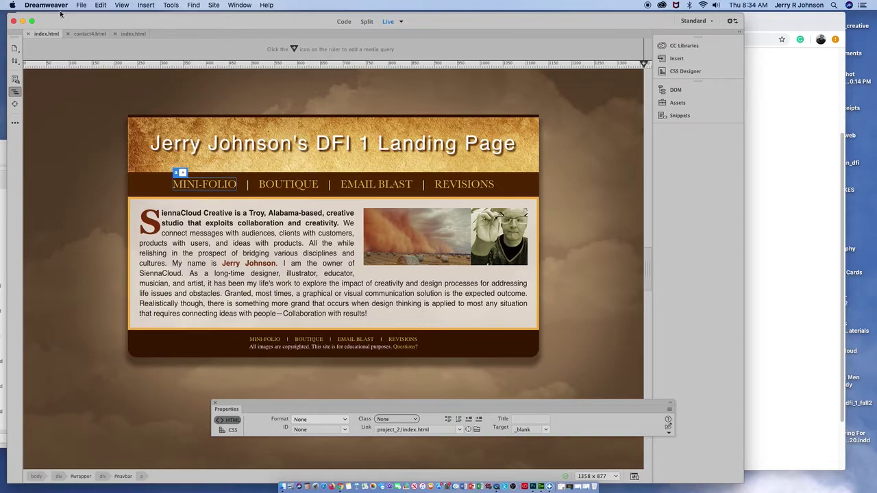
click(142, 33)
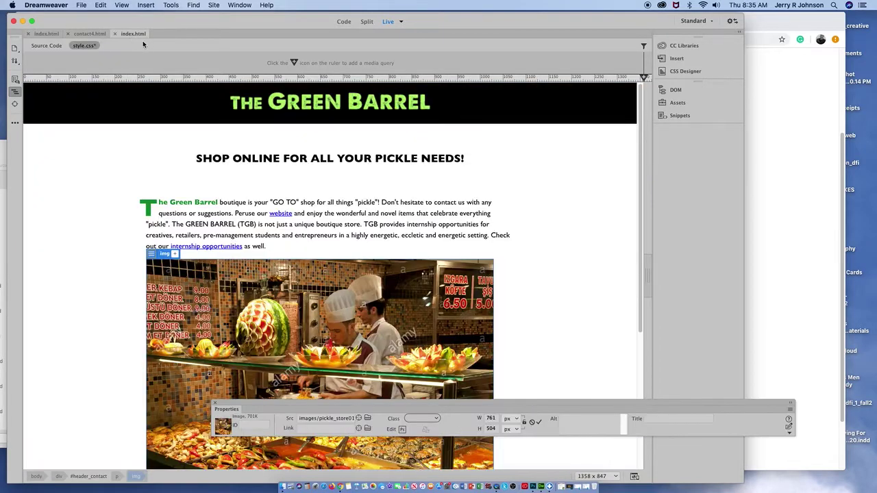
click(89, 34)
click(133, 34)
click(402, 21)
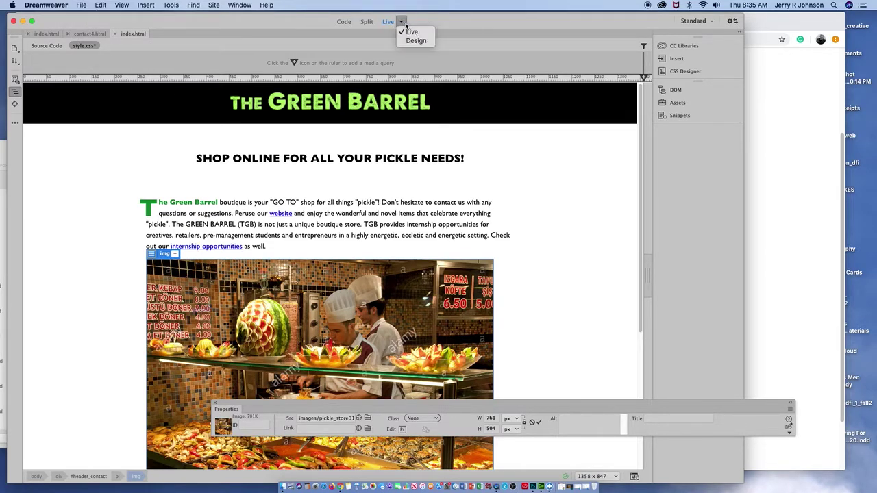
click(415, 41)
Step: Create a new HTML5 document titled "Revisions for DFI 1 Projects" with no framework
click(81, 5)
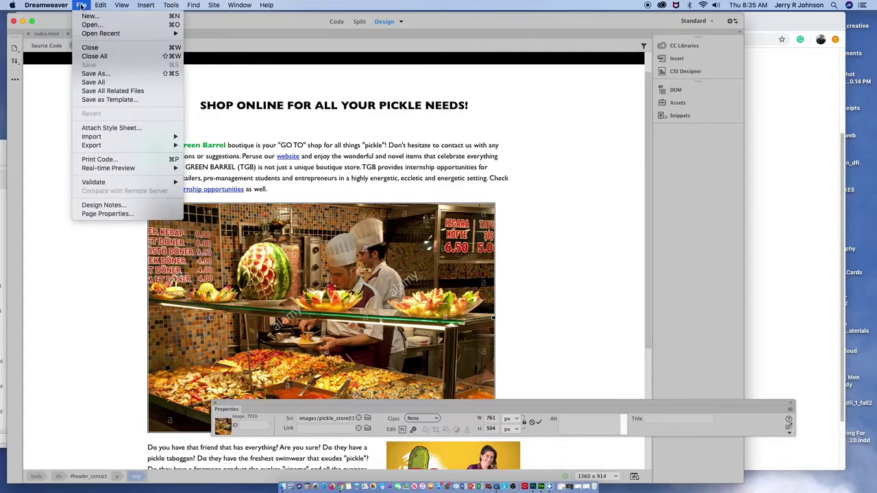
click(91, 16)
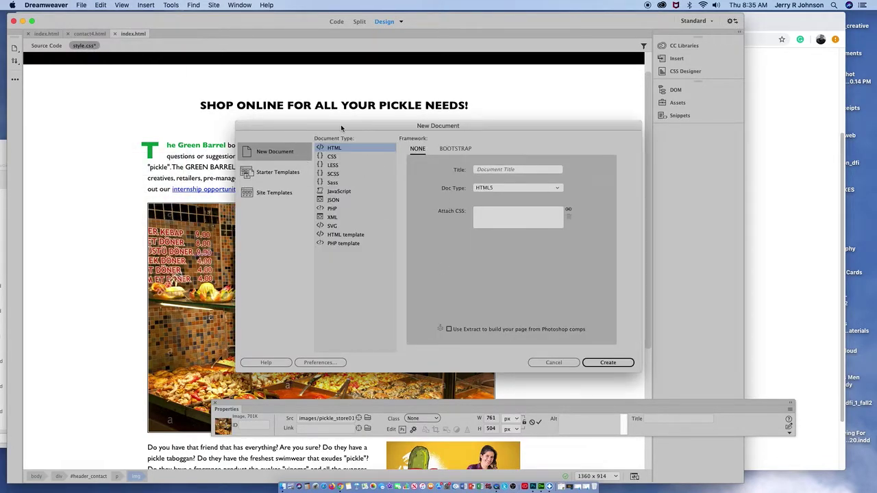
drag(341, 131, 264, 87)
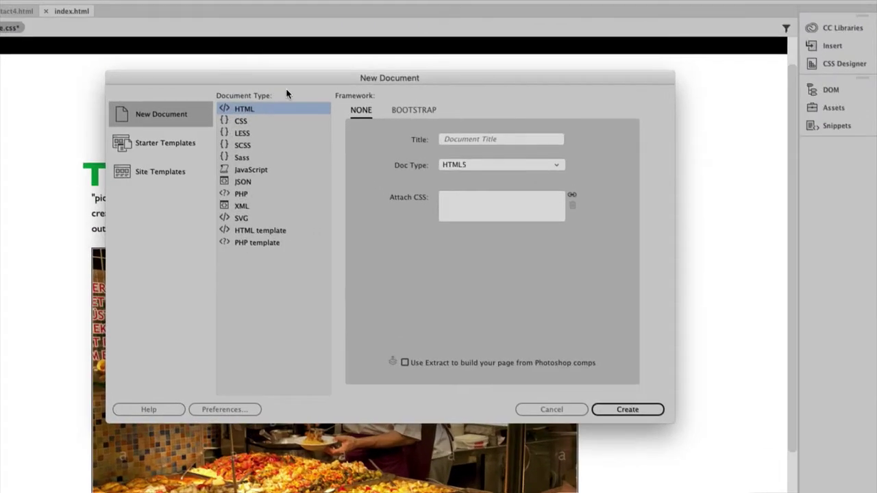
click(481, 141)
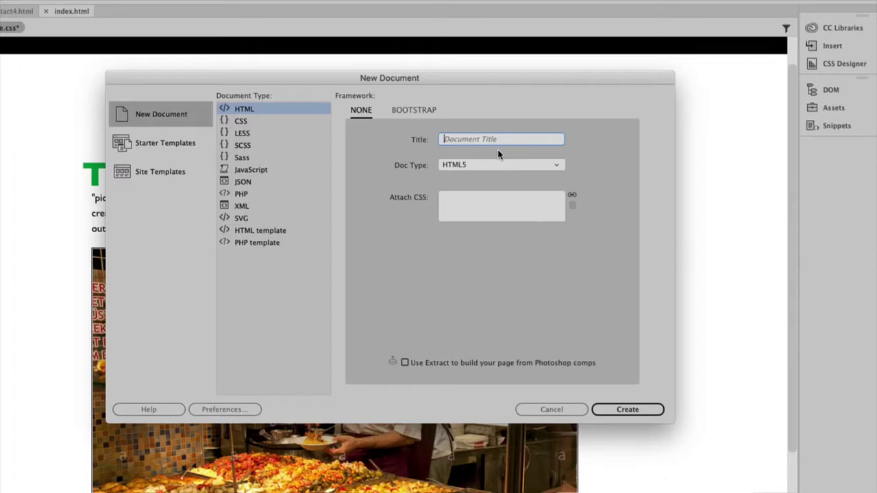
text(Revisions for DFI 1 Projects)
click(624, 410)
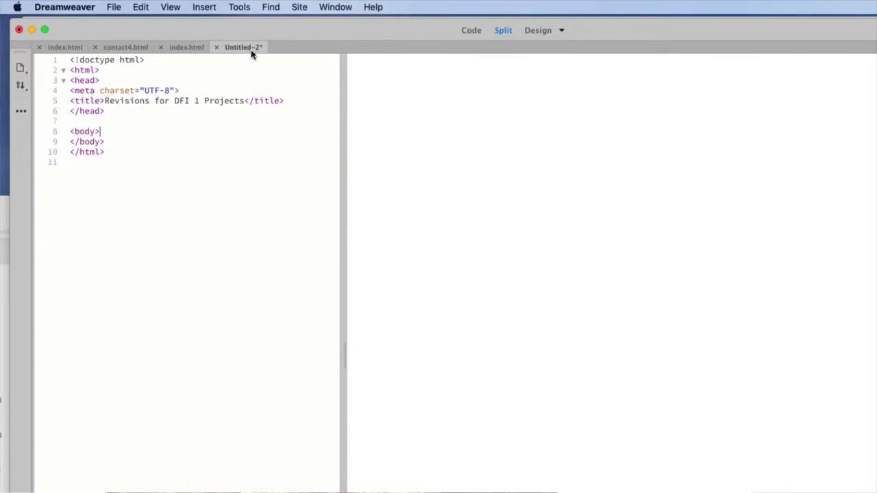
Step: Try to save the new document as index.html in the site's root folder, checking the contents of the project_5 folder
click(113, 7)
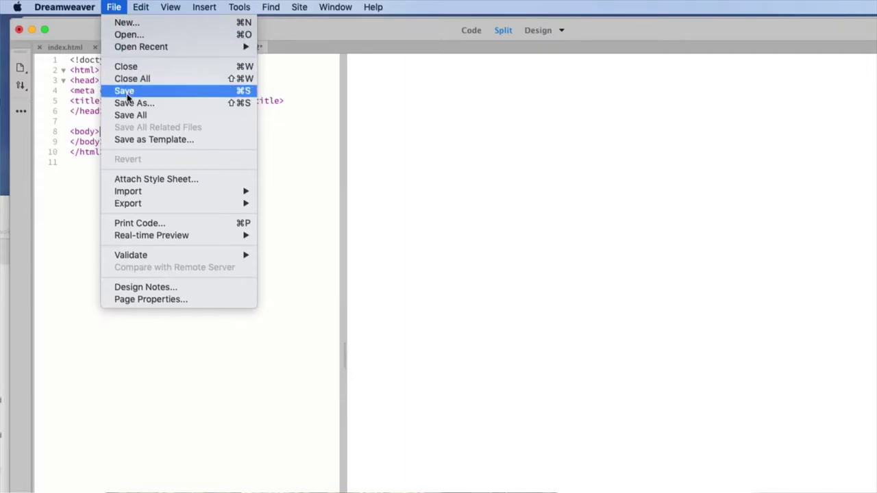
click(163, 104)
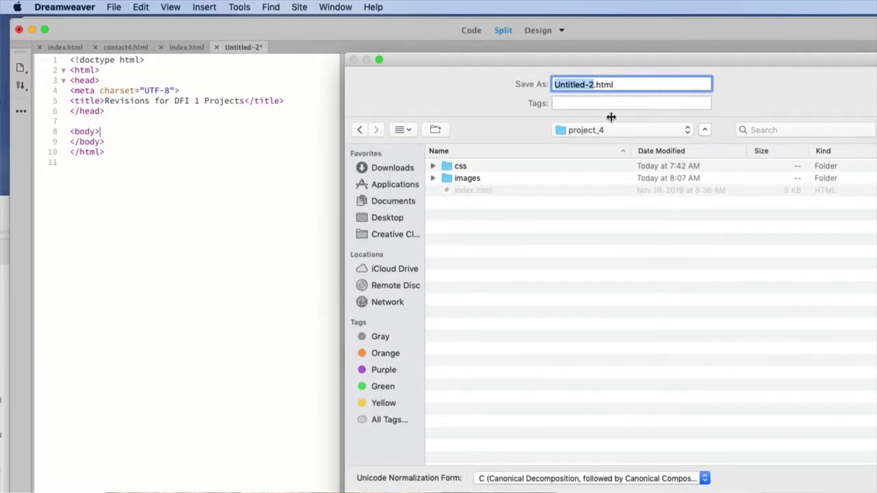
text(index)
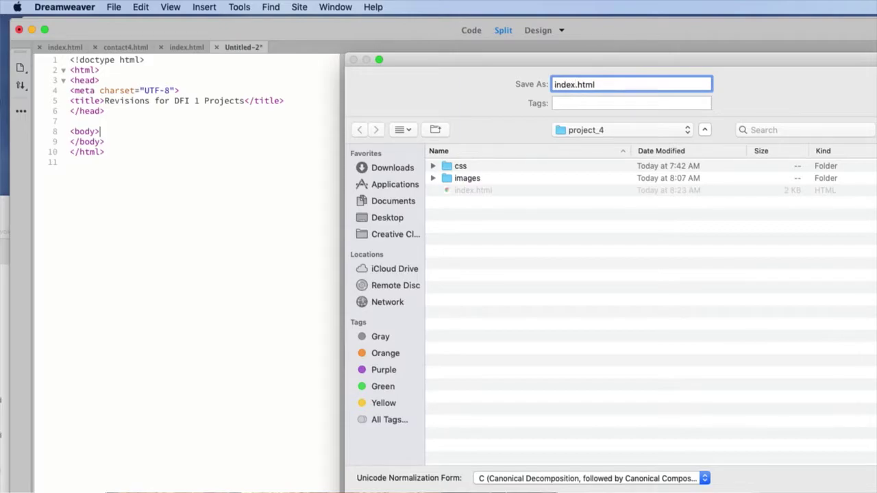
click(590, 133)
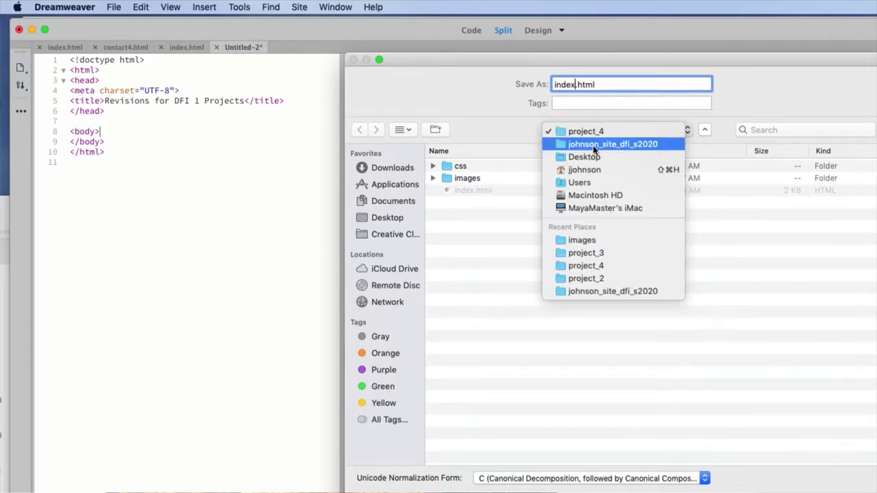
click(595, 146)
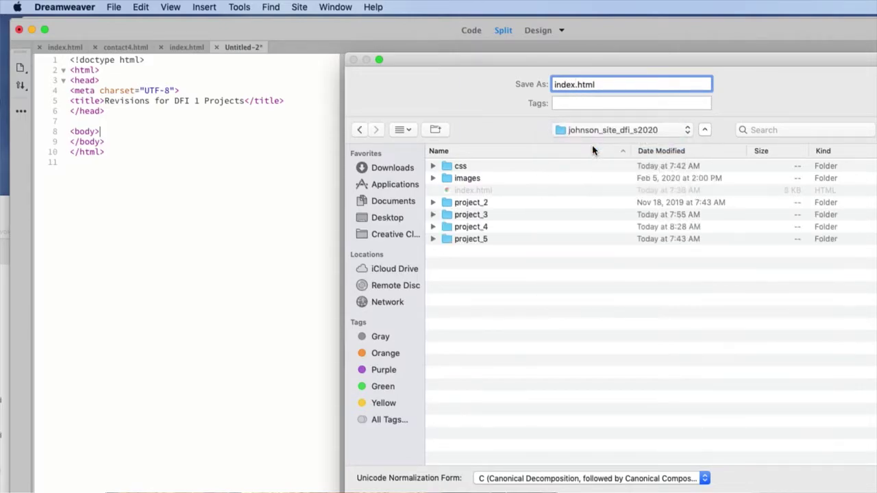
click(447, 242)
click(432, 239)
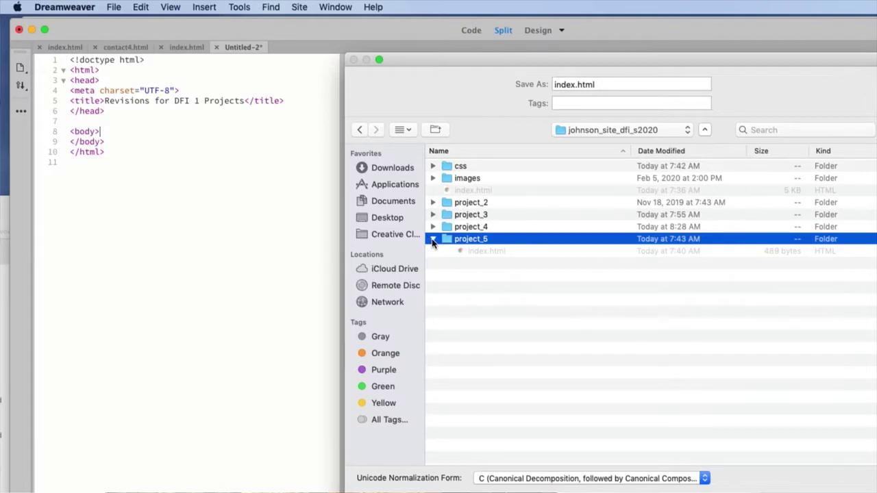
click(433, 239)
click(432, 239)
click(432, 239)
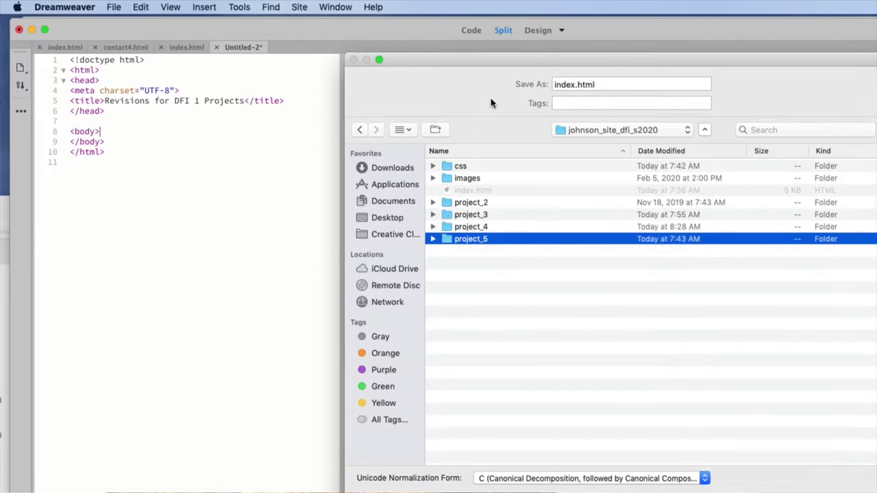
mouse_move(601, 63)
mouse_down()
mouse_move(385, 32)
mouse_move(416, 14)
mouse_up()
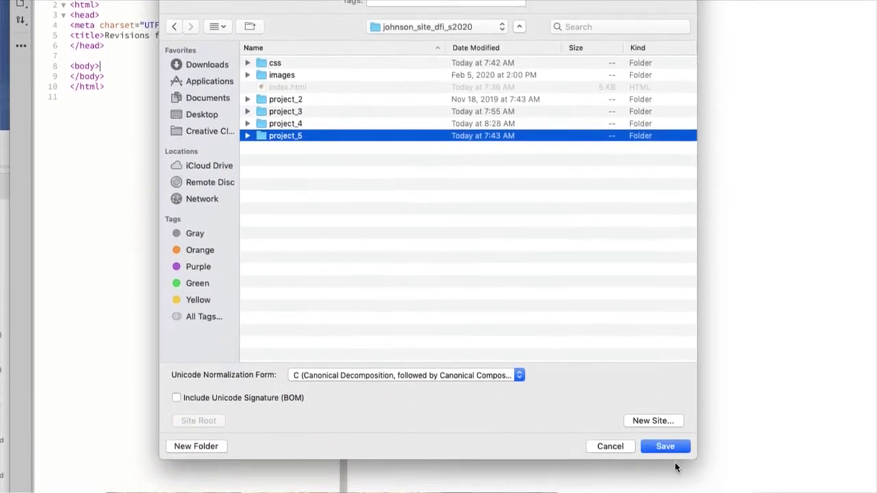
click(668, 449)
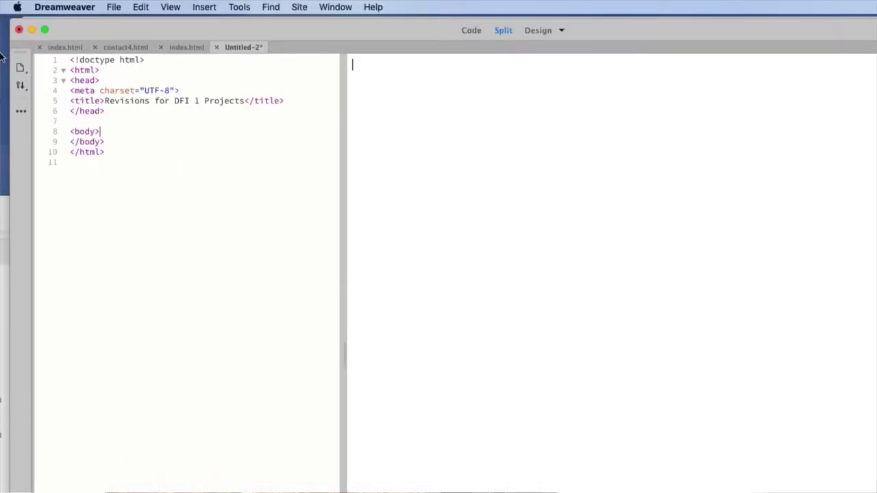
Step: Close the untitled document without saving it and open the existing index.html from the project_5 folder
click(216, 50)
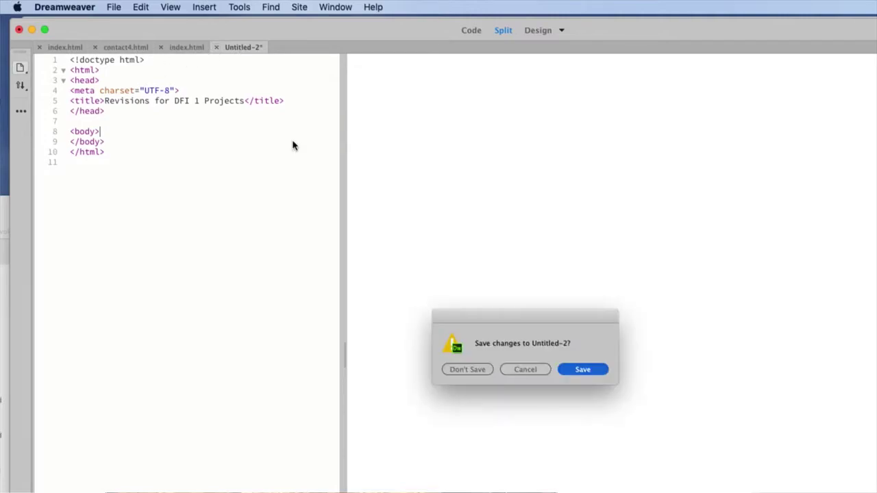
click(468, 367)
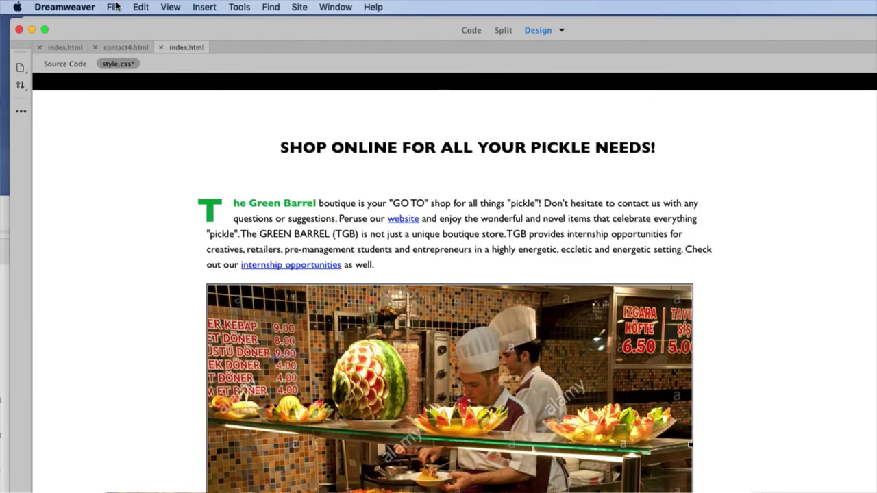
click(113, 7)
click(127, 33)
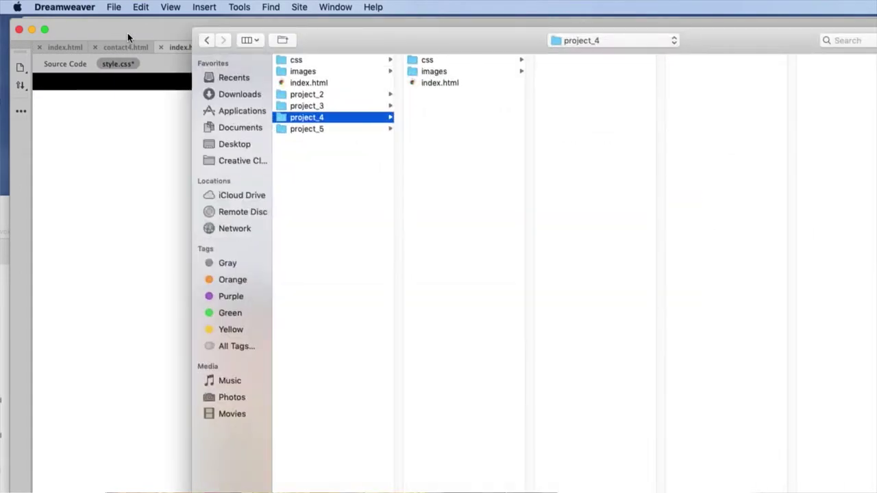
click(318, 130)
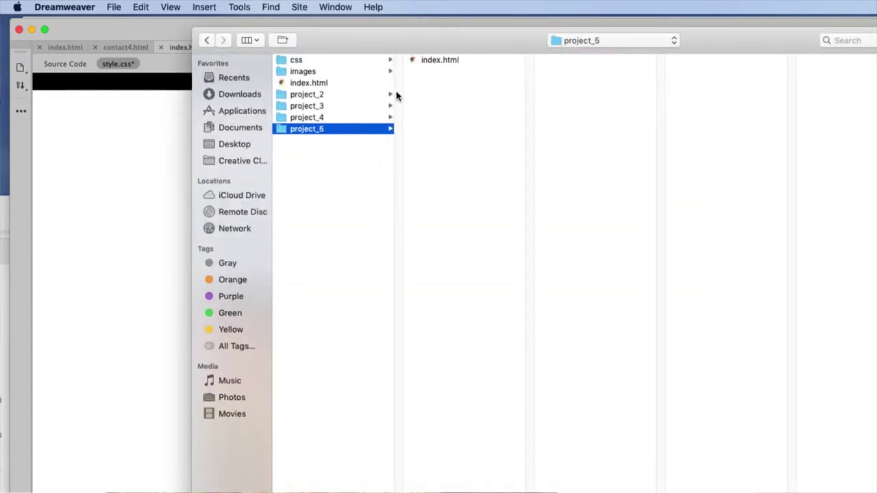
click(423, 62)
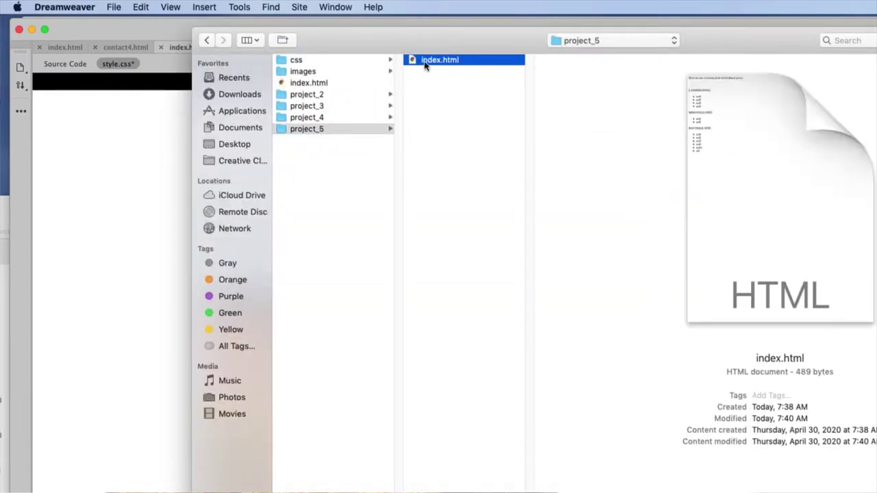
double_click(426, 61)
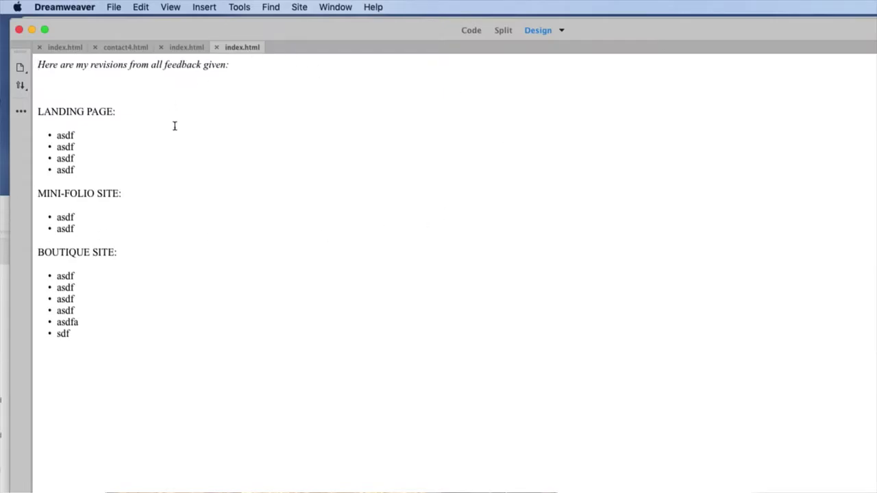
Step: Show the revisions page in Split view and highlight its intro line and the bullet items under LANDING PAGE
click(503, 30)
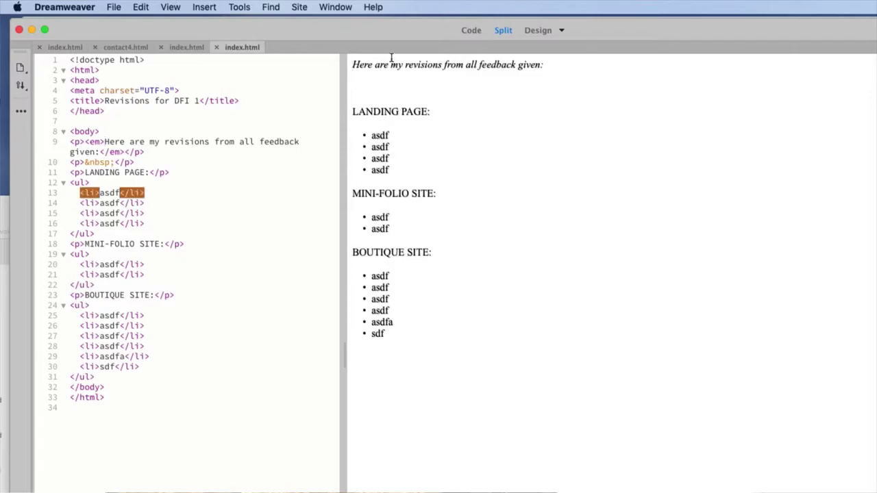
drag(557, 67, 346, 64)
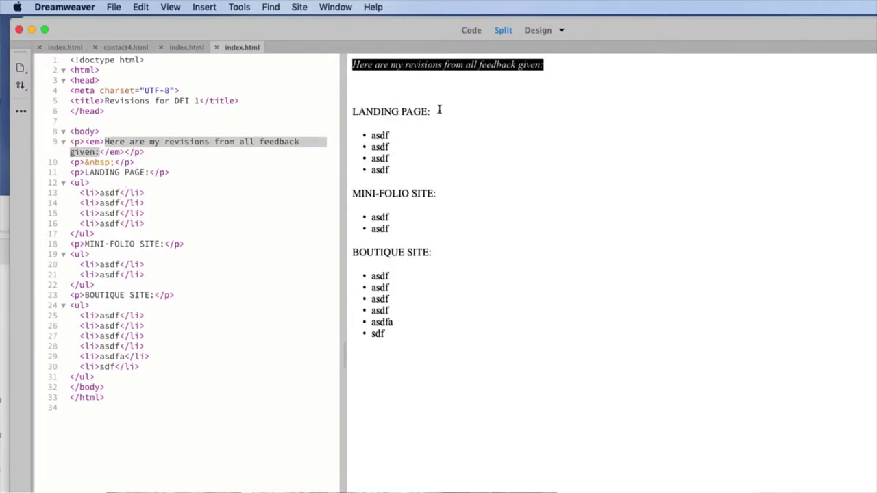
drag(438, 111, 397, 157)
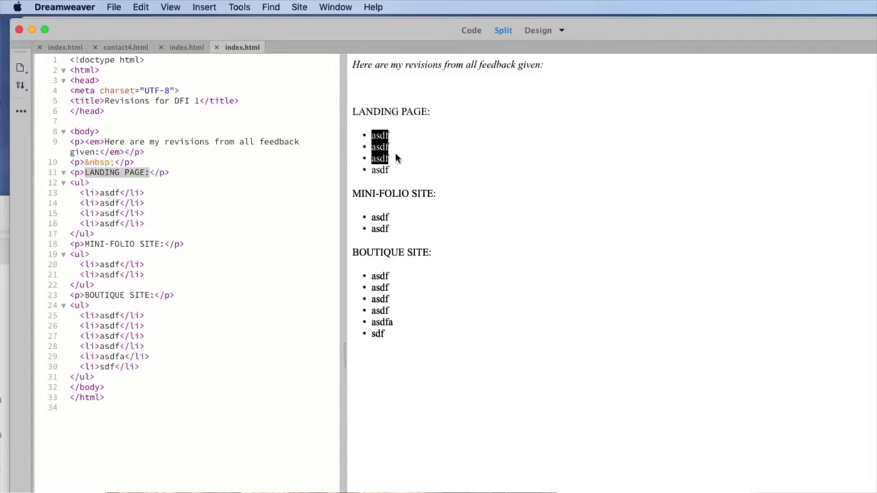
click(391, 133)
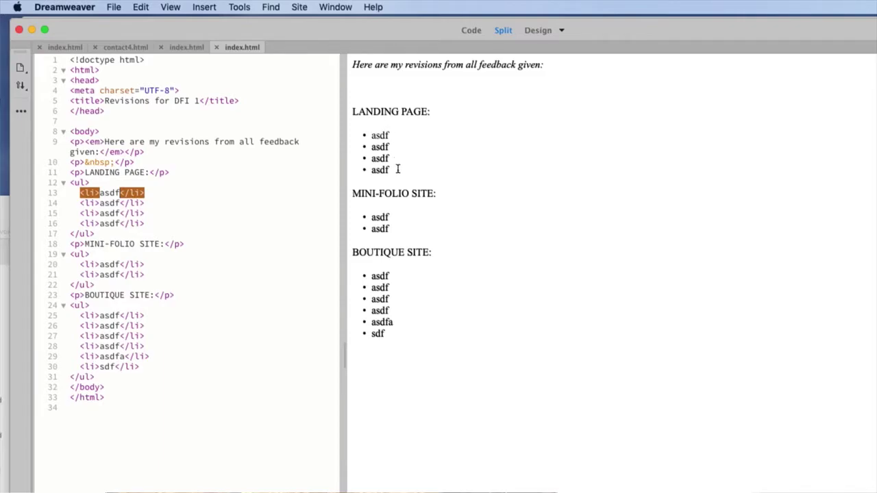
drag(397, 170, 348, 136)
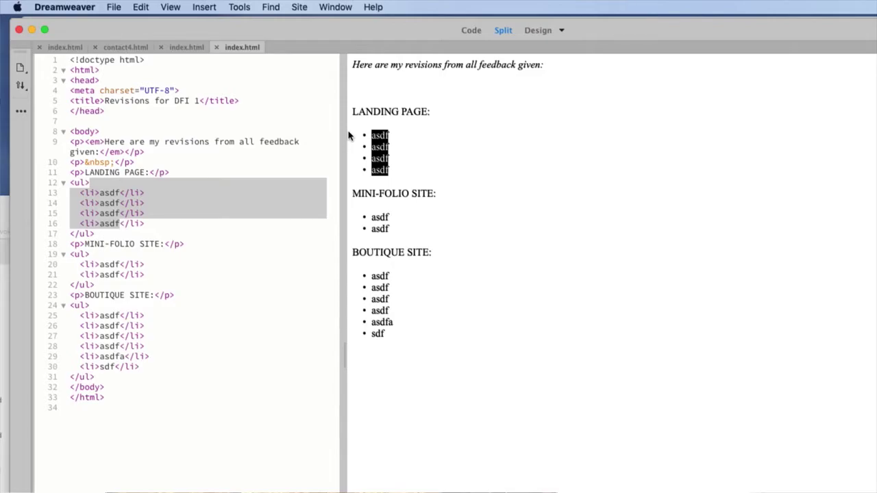
mouse_move(348, 136)
mouse_down()
mouse_move(370, 132)
mouse_move(362, 134)
mouse_move(386, 171)
mouse_move(354, 135)
mouse_up()
drag(353, 194, 375, 334)
drag(388, 171, 347, 135)
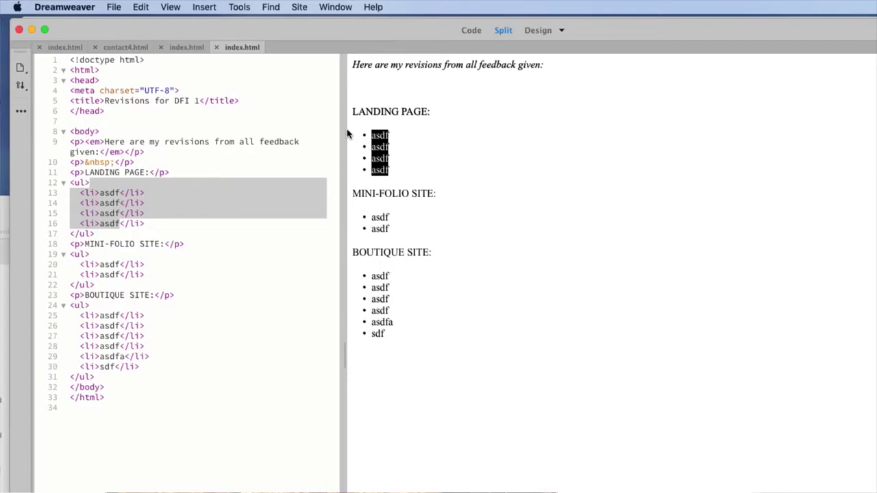
drag(347, 135, 458, 114)
drag(298, 117, 521, 162)
click(526, 173)
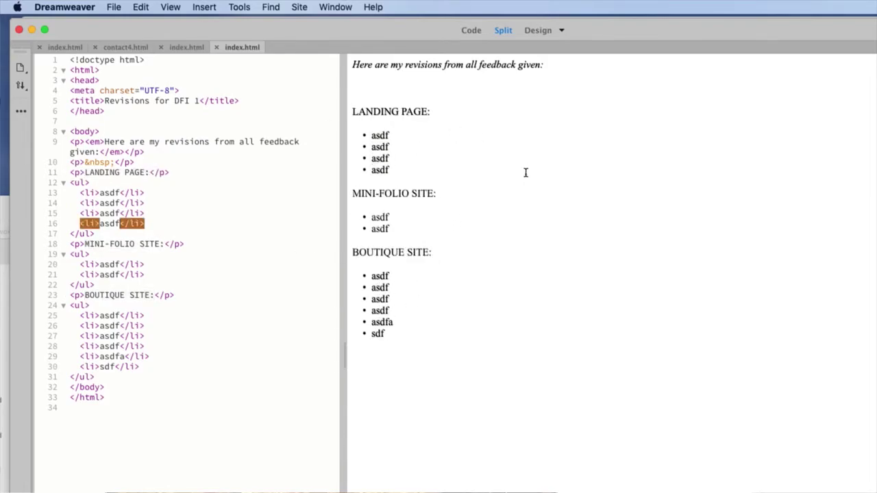
Step: Bring the Properties inspector into view and place it below the page's BOUTIQUE SITE list
click(328, 7)
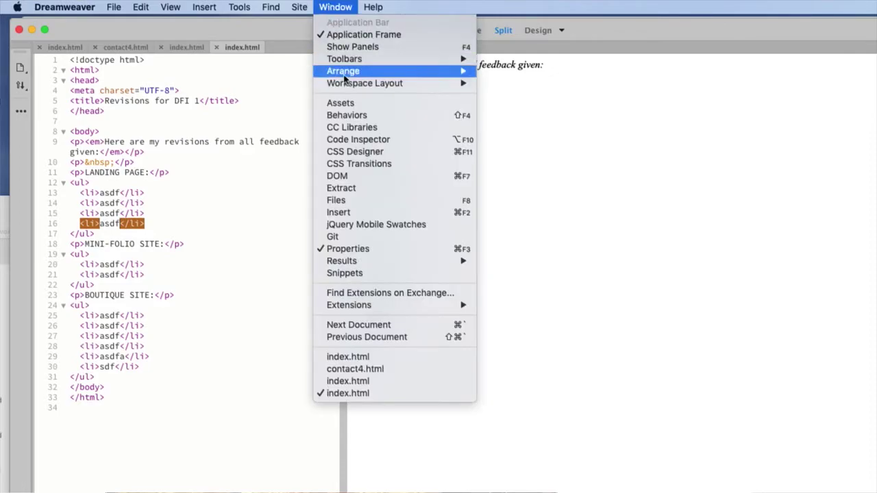
click(347, 250)
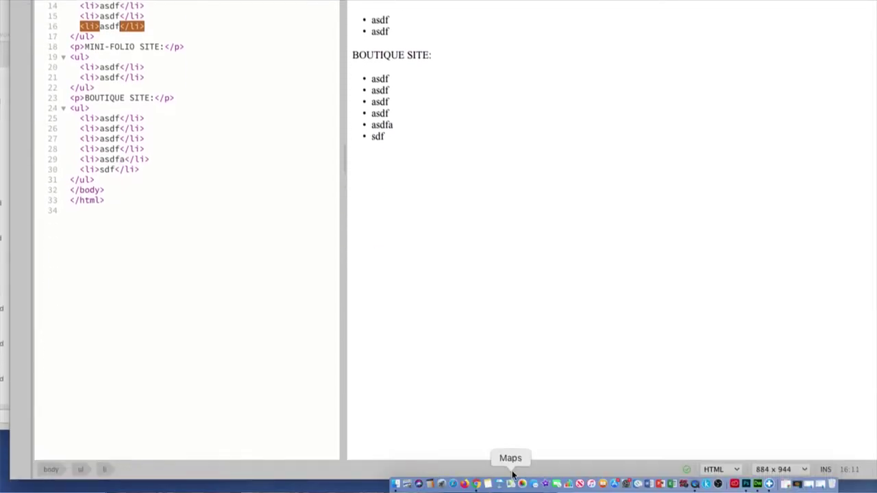
click(335, 6)
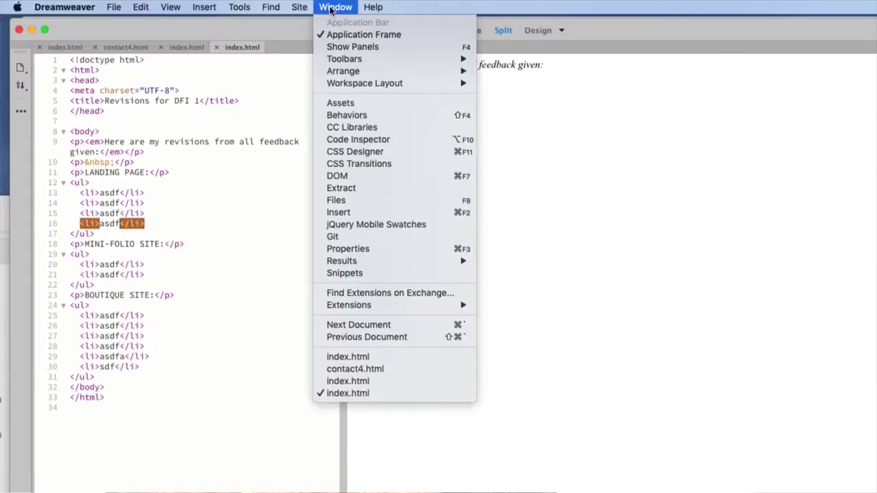
click(349, 250)
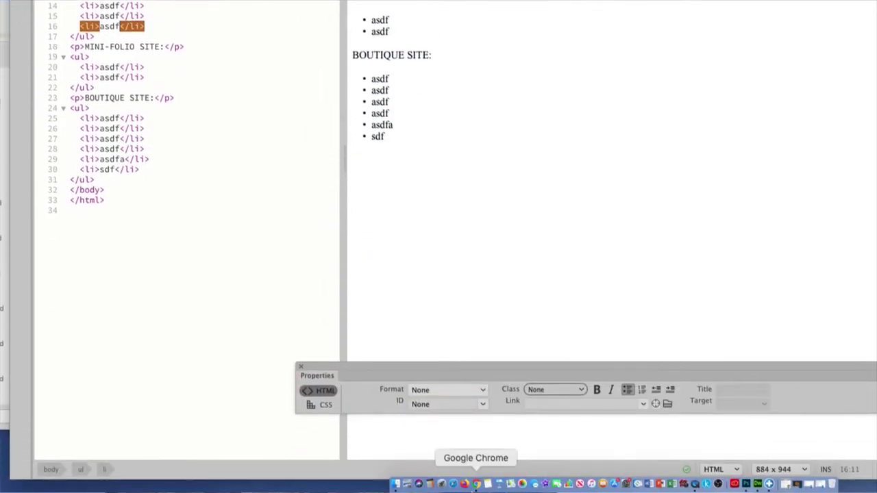
drag(488, 364, 320, 122)
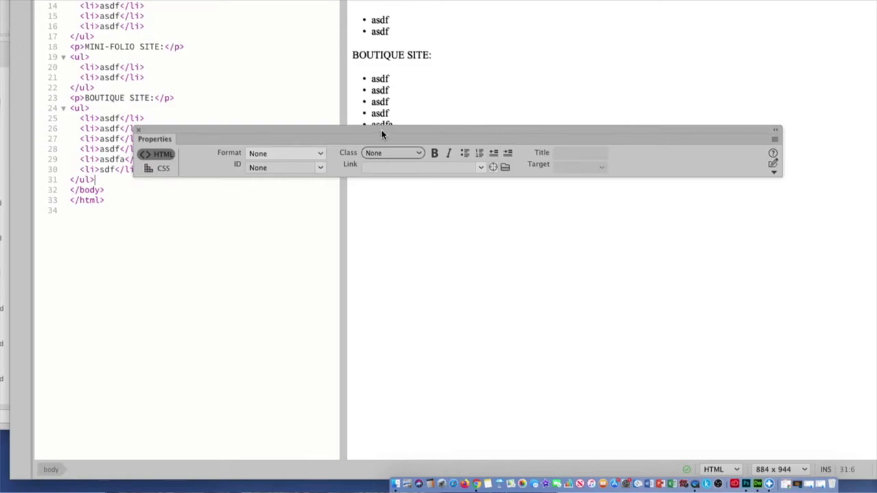
drag(381, 129, 403, 233)
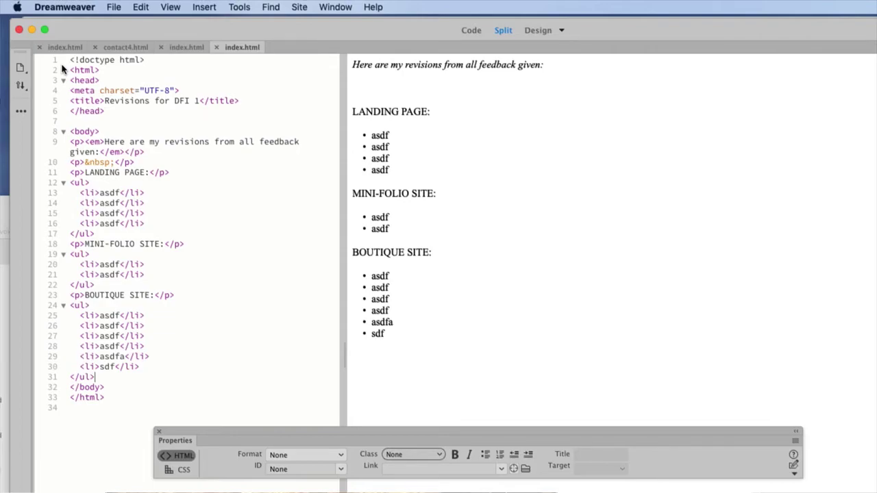
Step: Minimize Dreamweaver and review the EMAIL BLAST assignment in Chrome, from its closing submission reminder back to its title
click(30, 31)
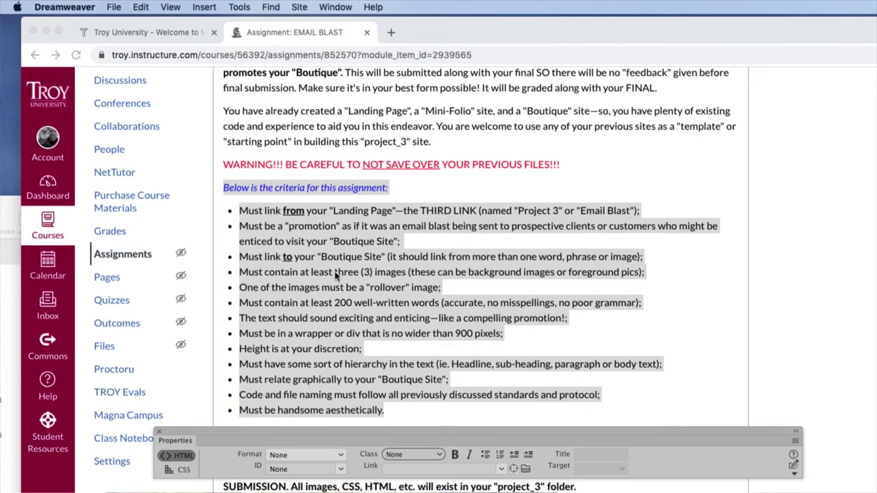
scroll(335, 271, down, 3)
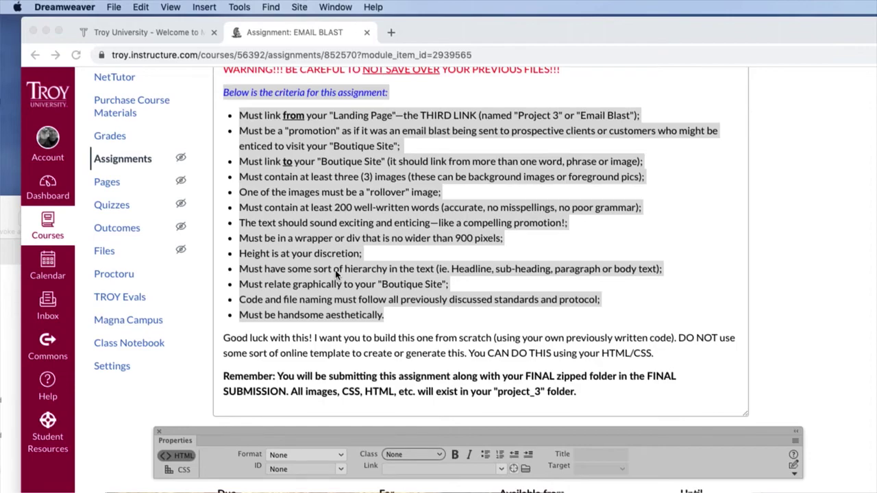
scroll(334, 270, up, 8)
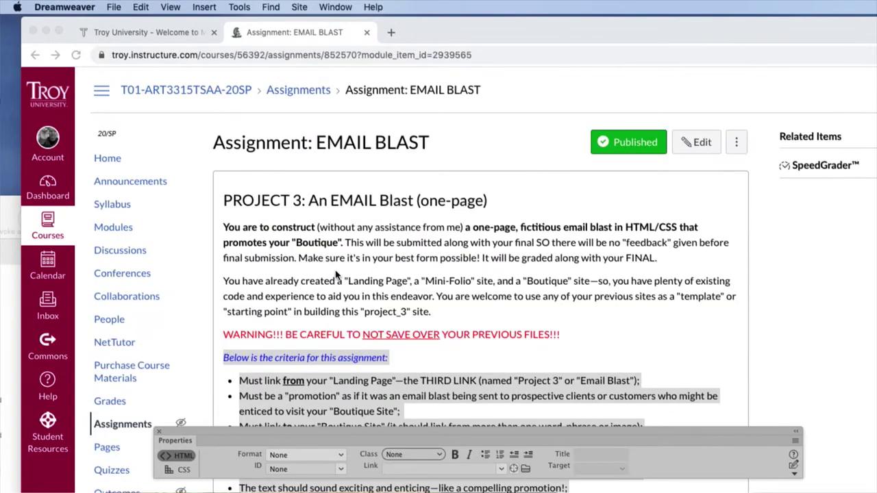